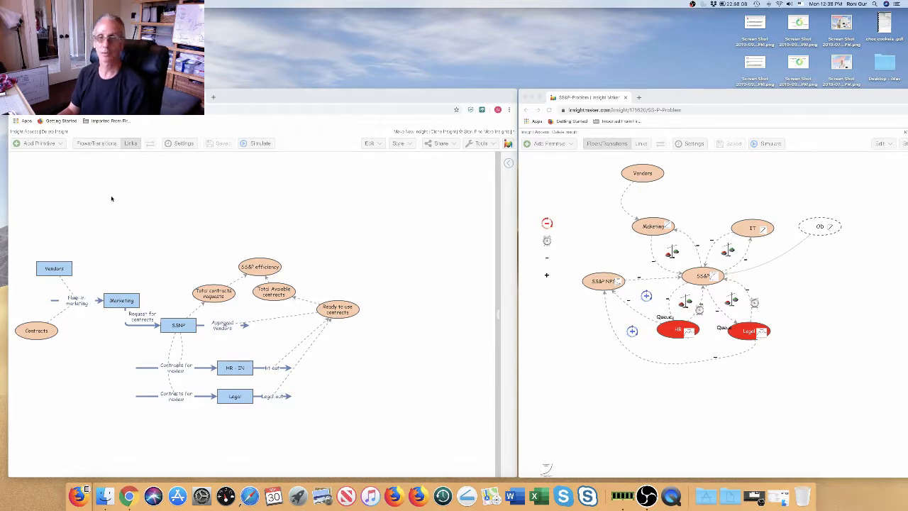
Step: Tile the SS&P-Problem model window to the right half of the screen in Split View
click(540, 98)
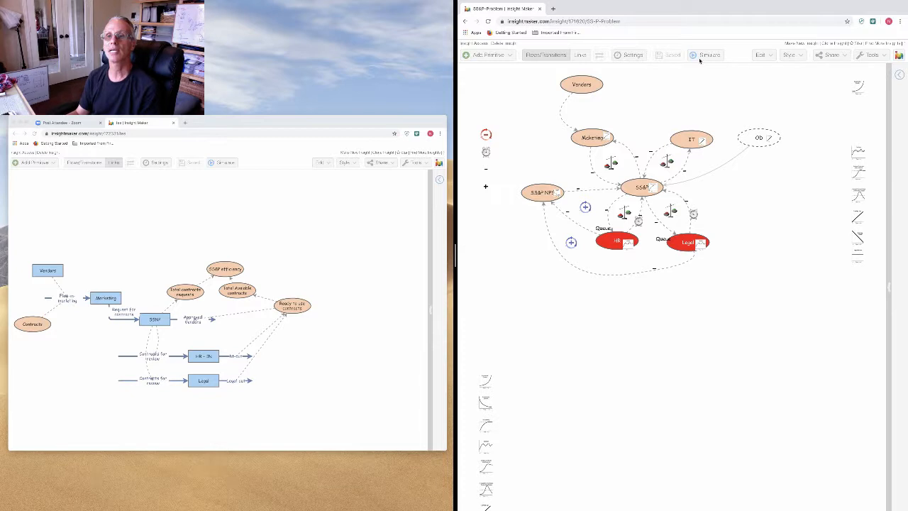
key(ctrl+alt+Return)
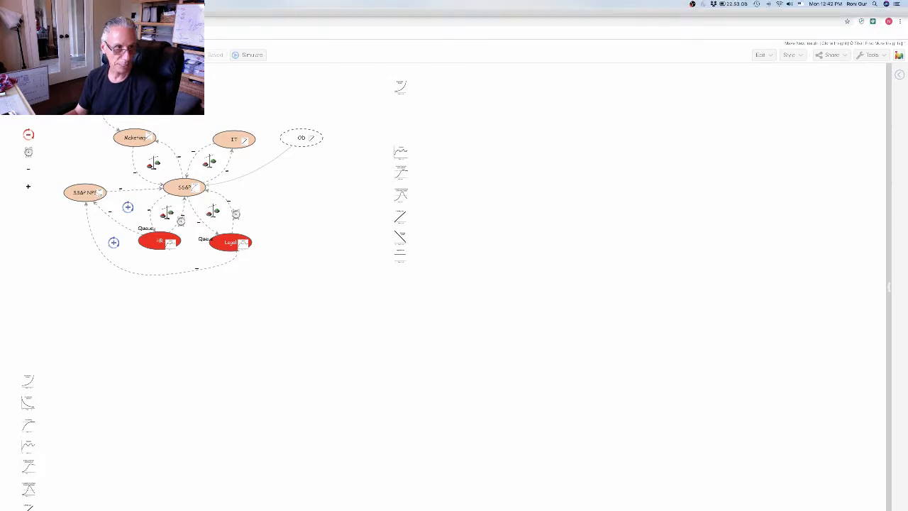
key(ctrl+alt+Return)
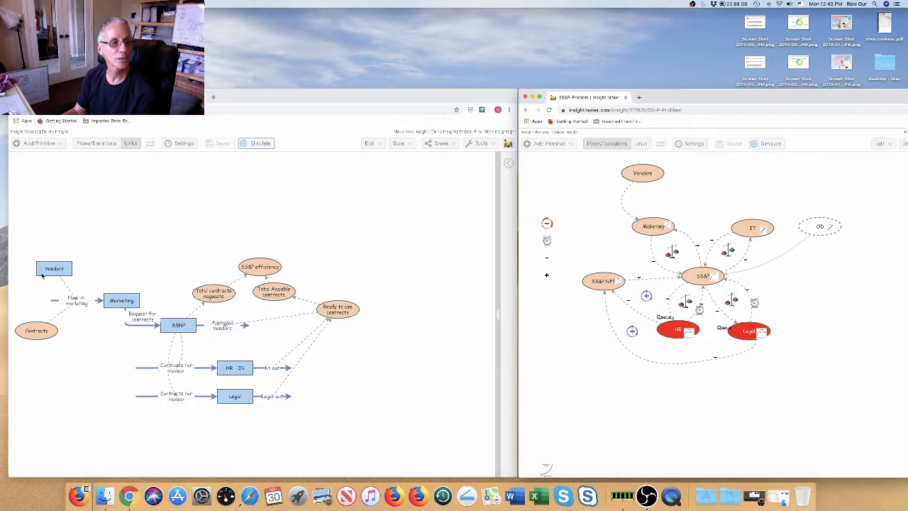
Step: Select the Marketing node in the right model, then focus the left stock-and-flow window
click(654, 227)
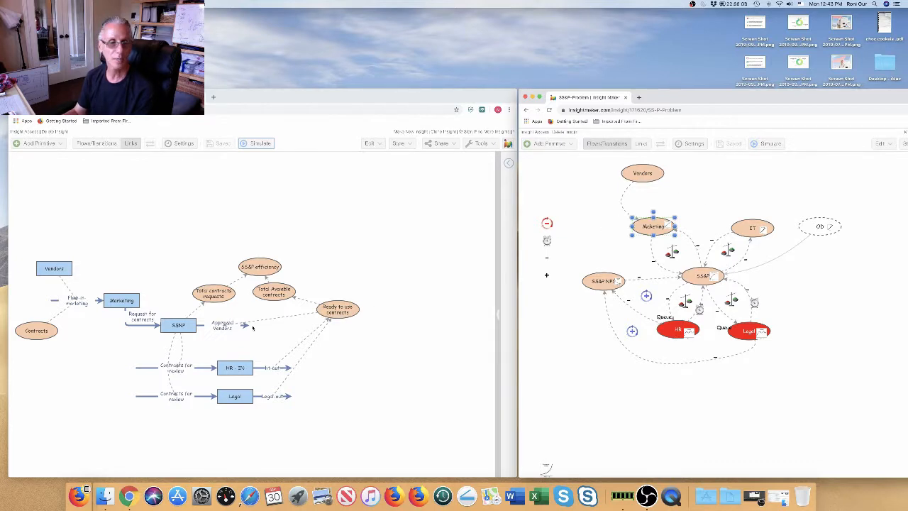
click(69, 267)
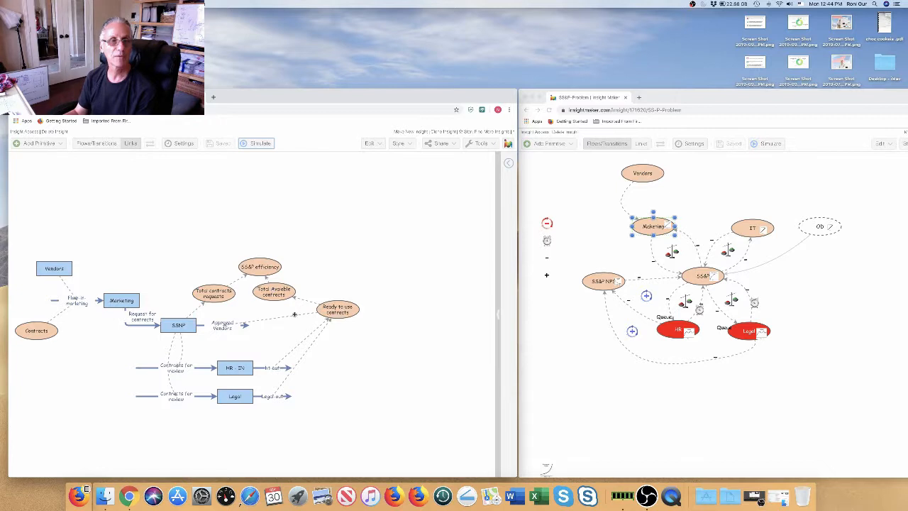
Step: Run the left model's simulation and read values along the time-series lines
click(255, 145)
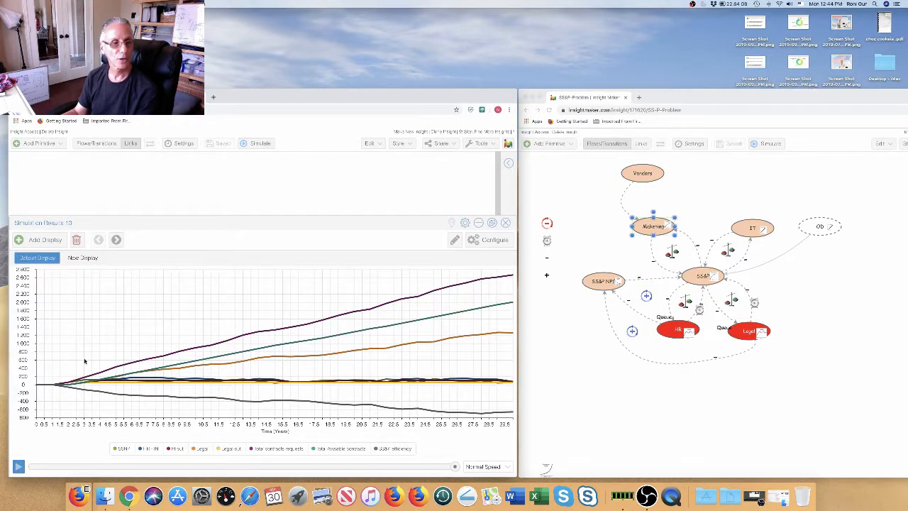
mouse_move(134, 398)
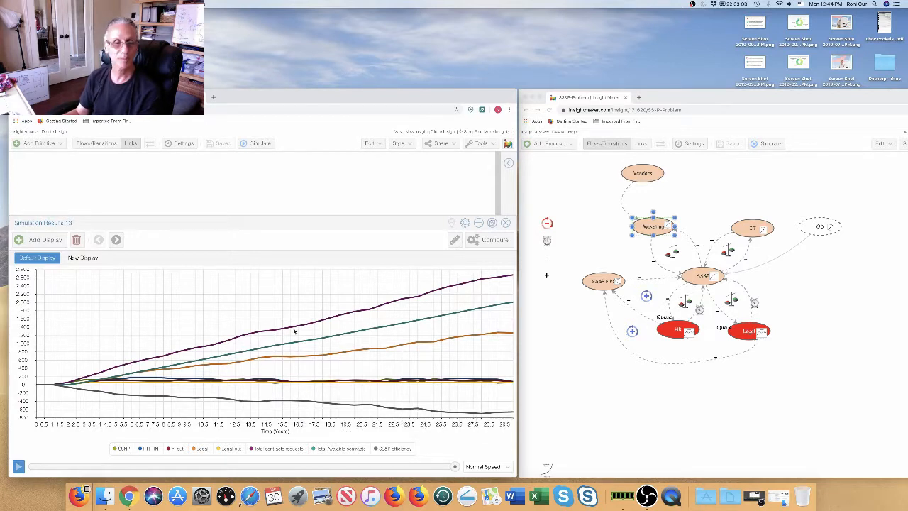
mouse_move(260, 332)
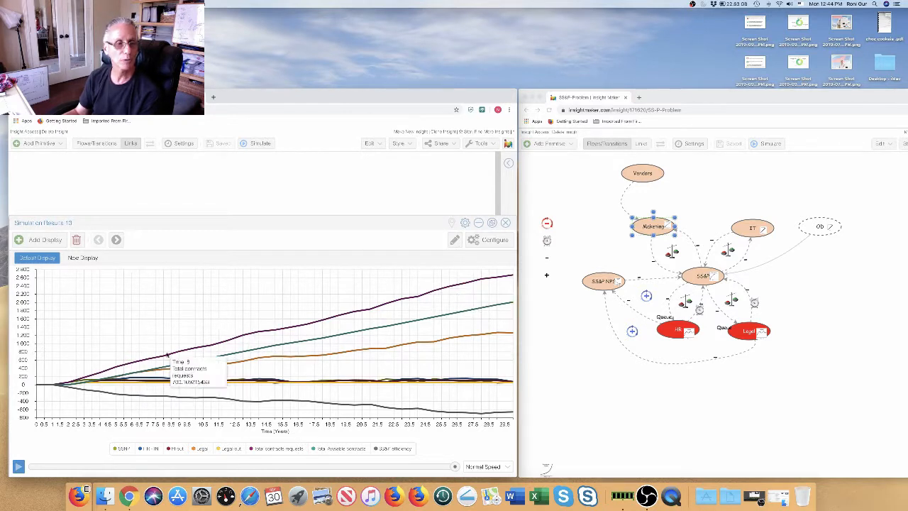
mouse_move(238, 354)
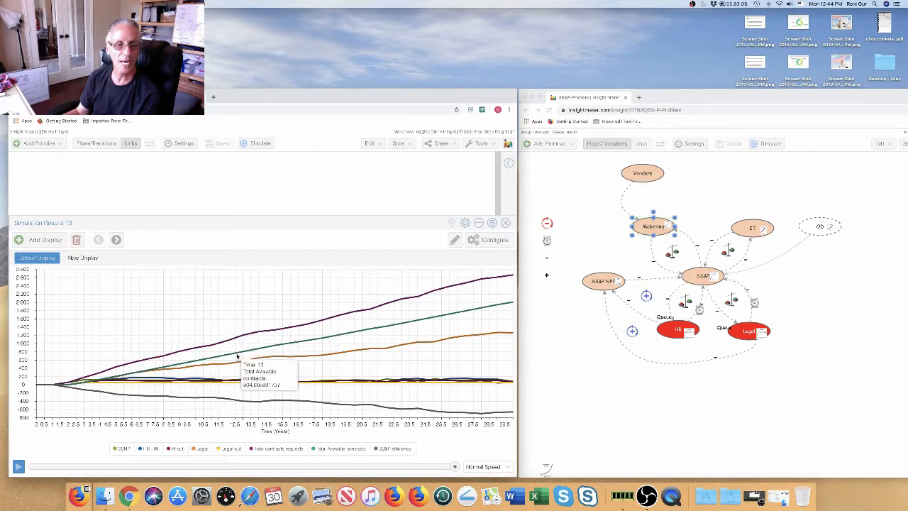
mouse_move(231, 407)
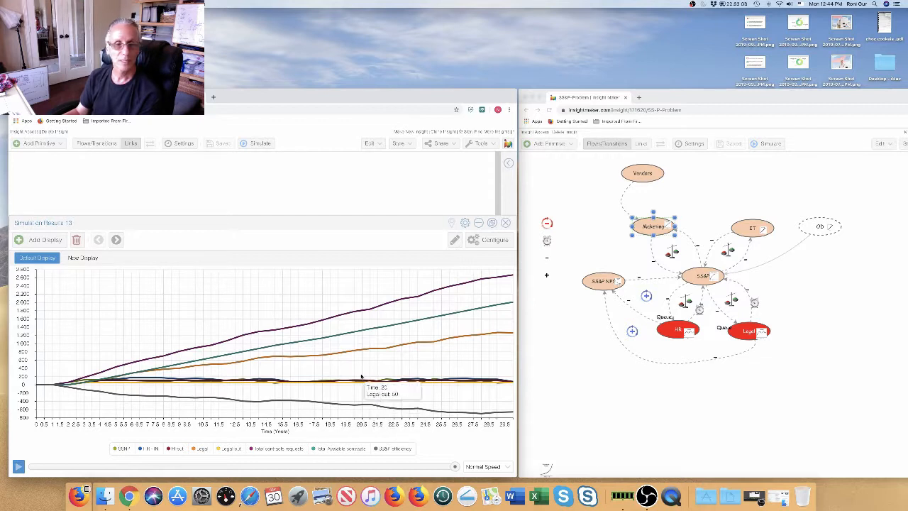
mouse_move(348, 351)
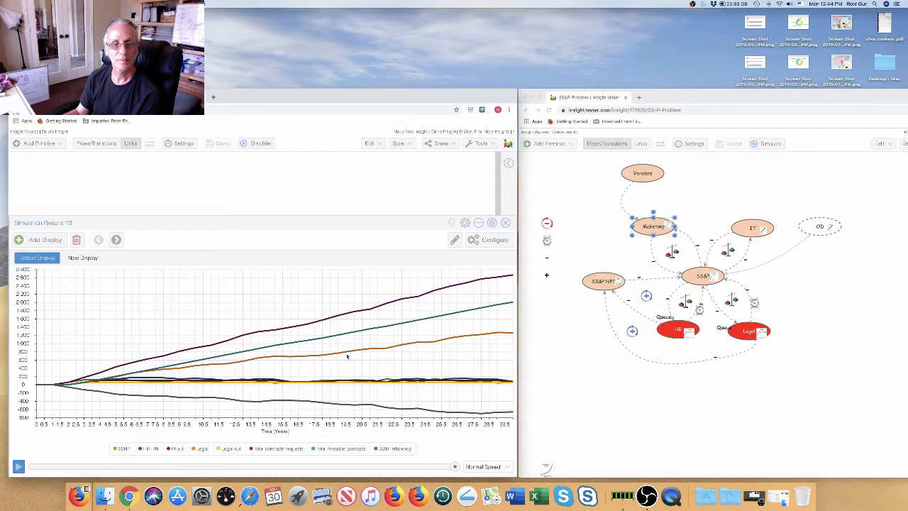
mouse_move(345, 351)
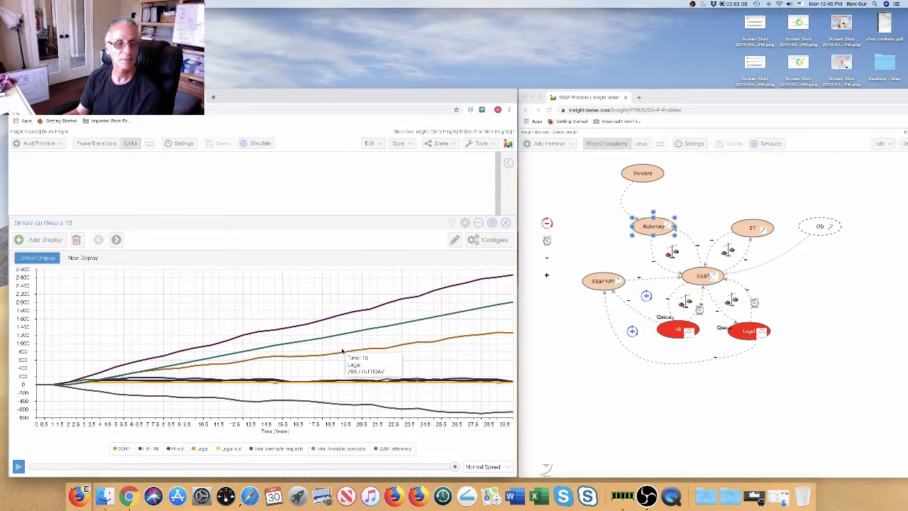
mouse_move(339, 385)
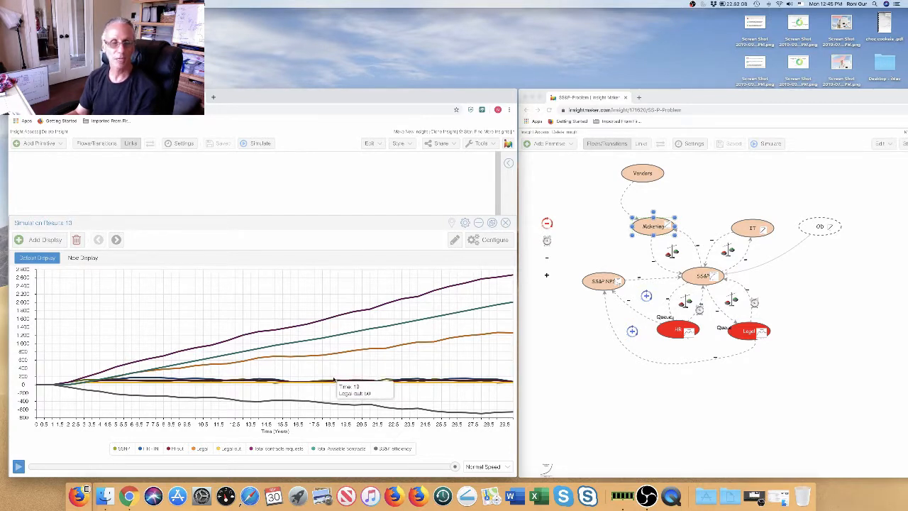
mouse_move(423, 428)
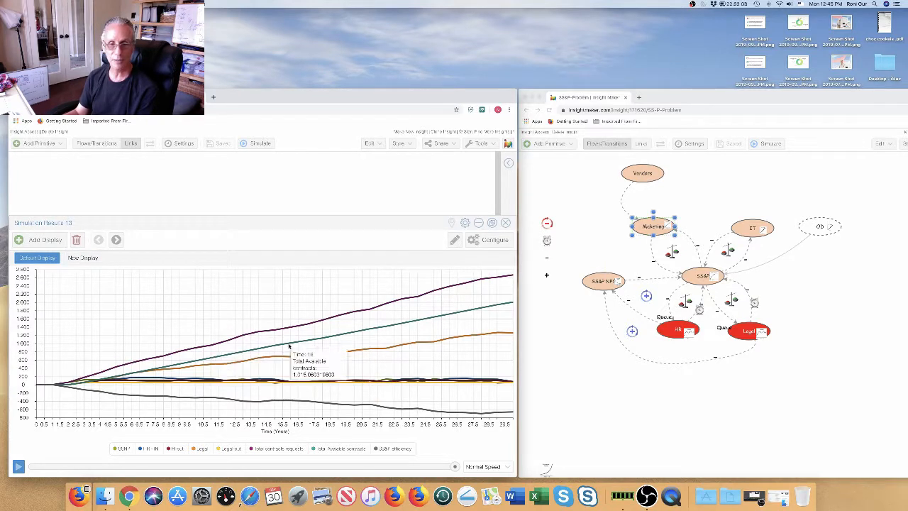
Step: Replay Simulation Results 13 from zero, then collapse the results panel to show the diagram
mouse_move(479, 338)
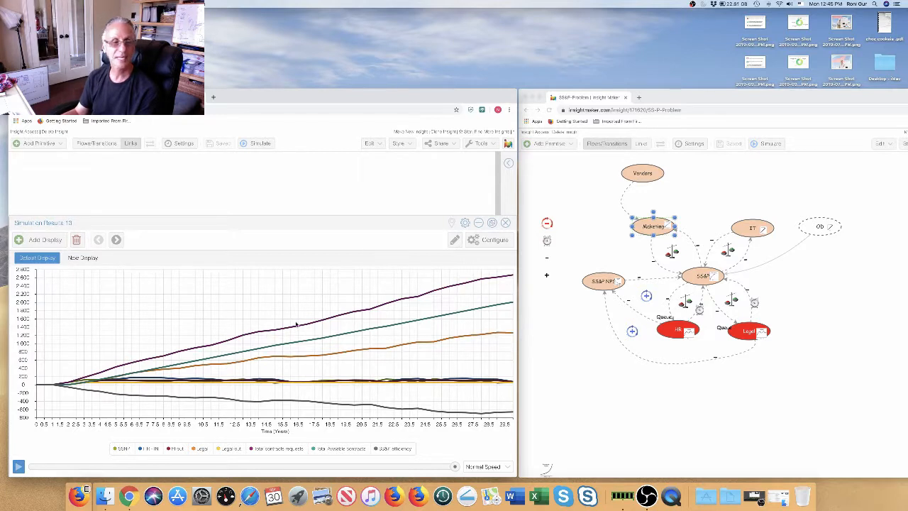
click(18, 466)
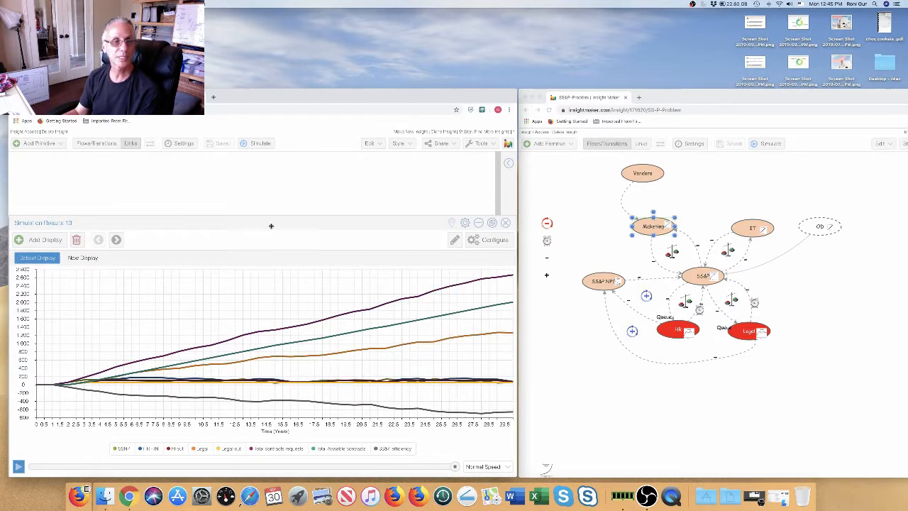
click(478, 224)
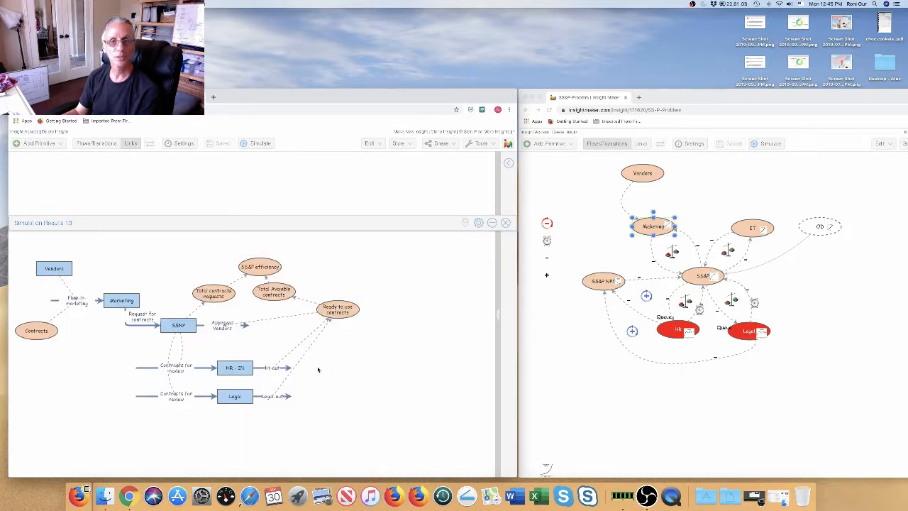
Step: Close Simulation Results 13 and make the model window full screen with Ctrl+Cmd+F
click(507, 222)
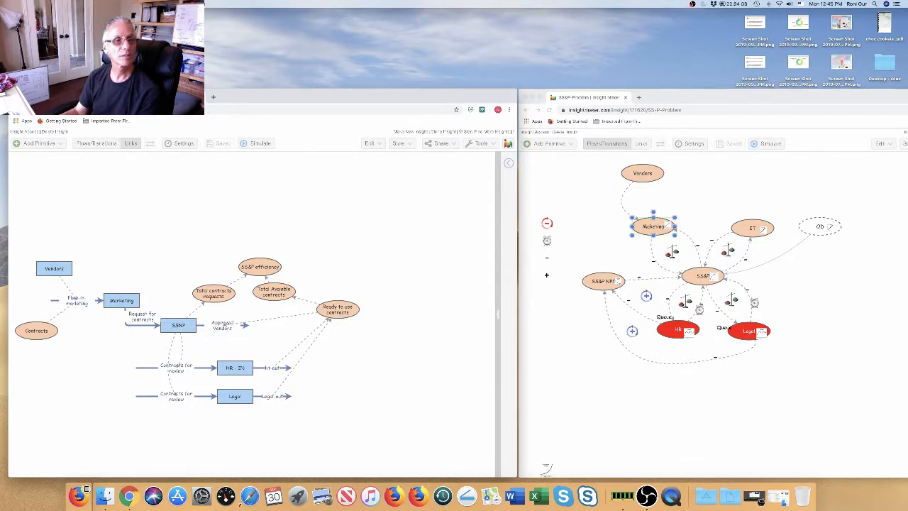
key(ctrl+super+f)
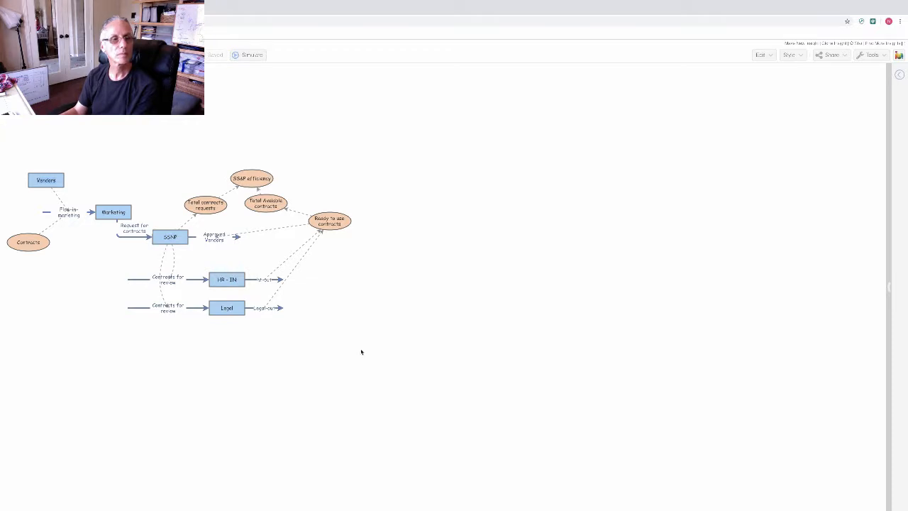
Step: Check the Vendors stock and description panel, then view the Contracts variable's rand() equation
mouse_move(46, 181)
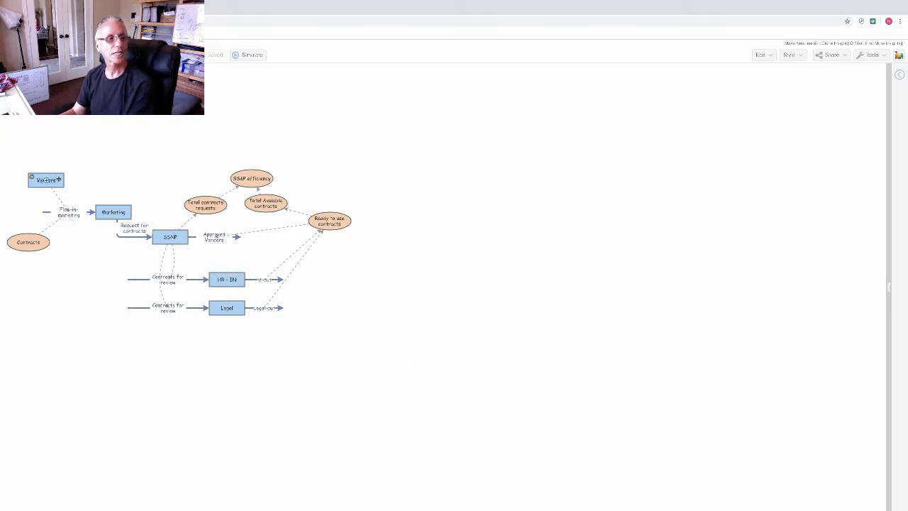
click(46, 180)
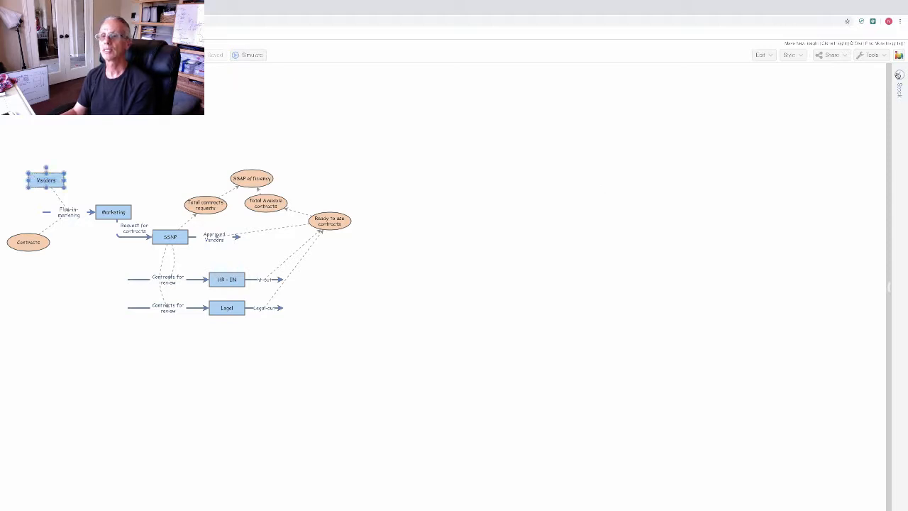
click(896, 74)
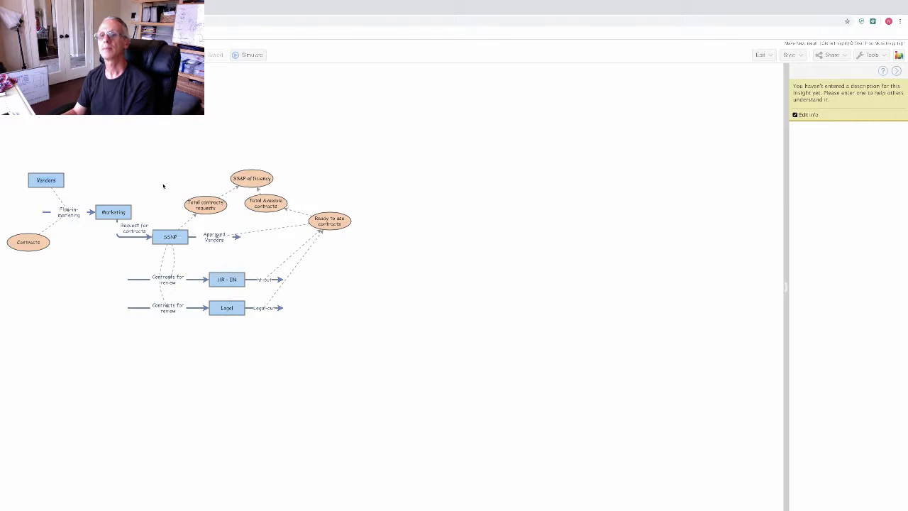
click(46, 181)
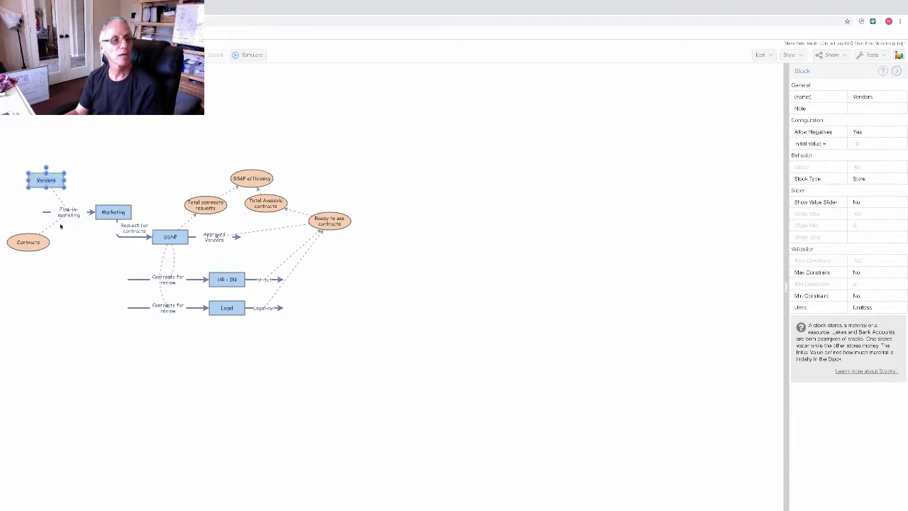
click(44, 242)
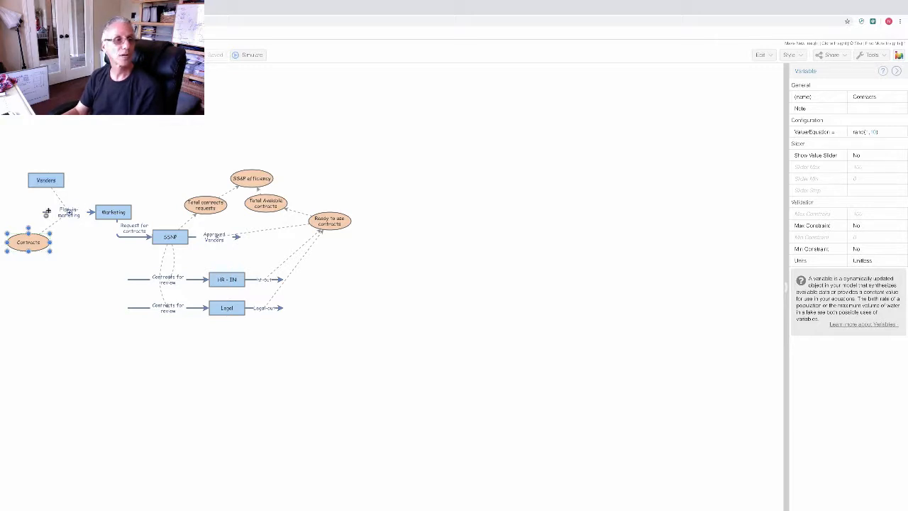
Step: Open the Flow-in-marketing rate in the equation editor for review, closing it without changes
click(46, 211)
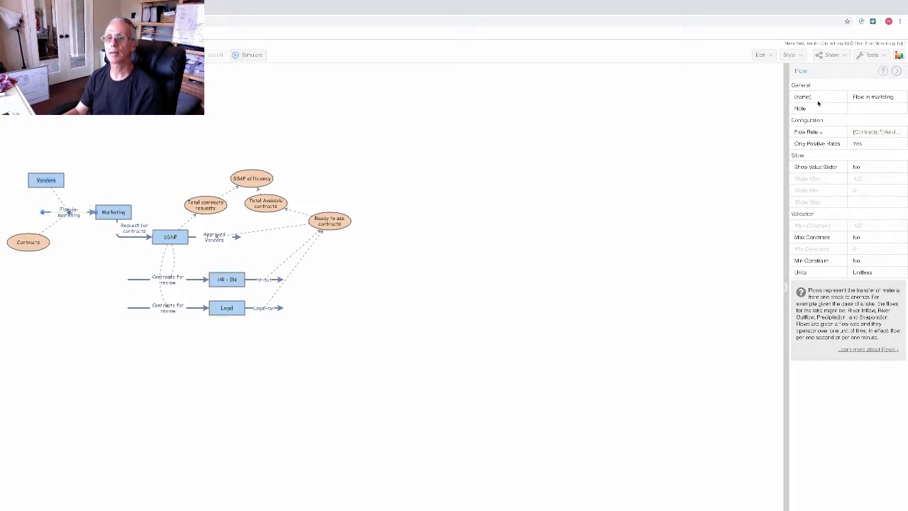
click(904, 131)
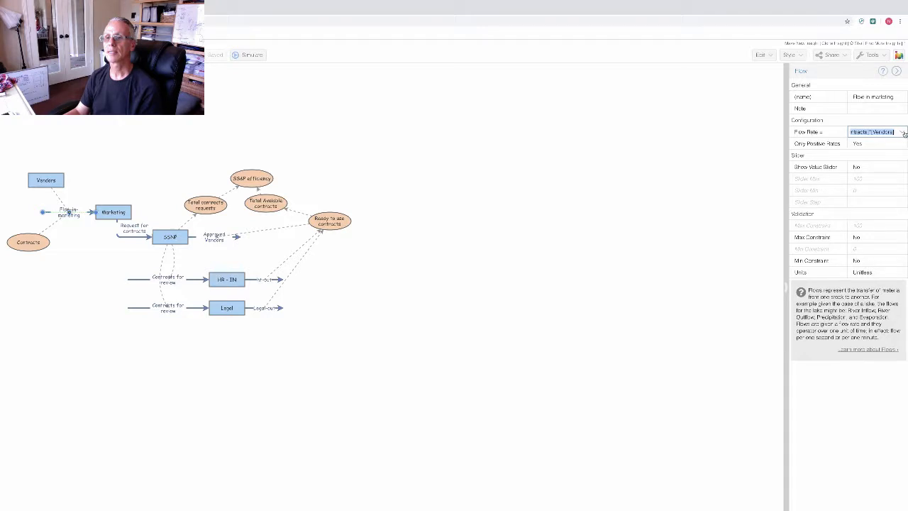
click(903, 133)
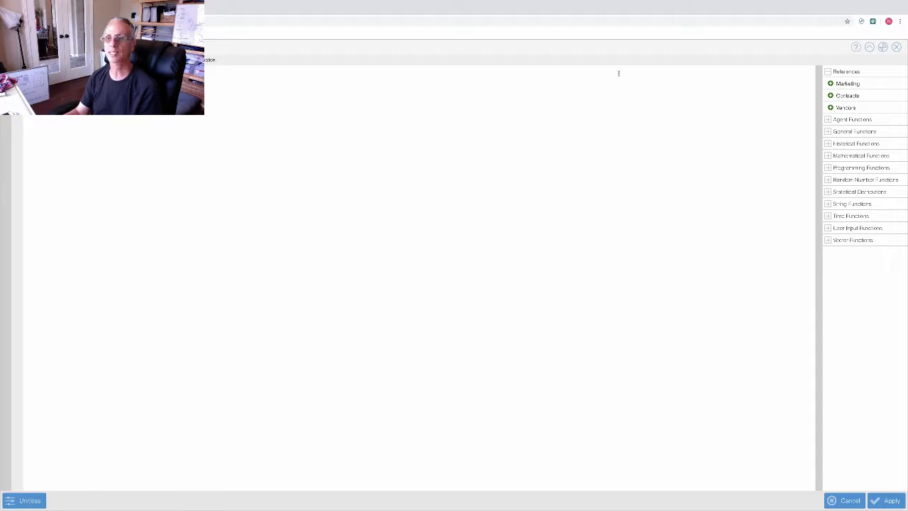
click(896, 48)
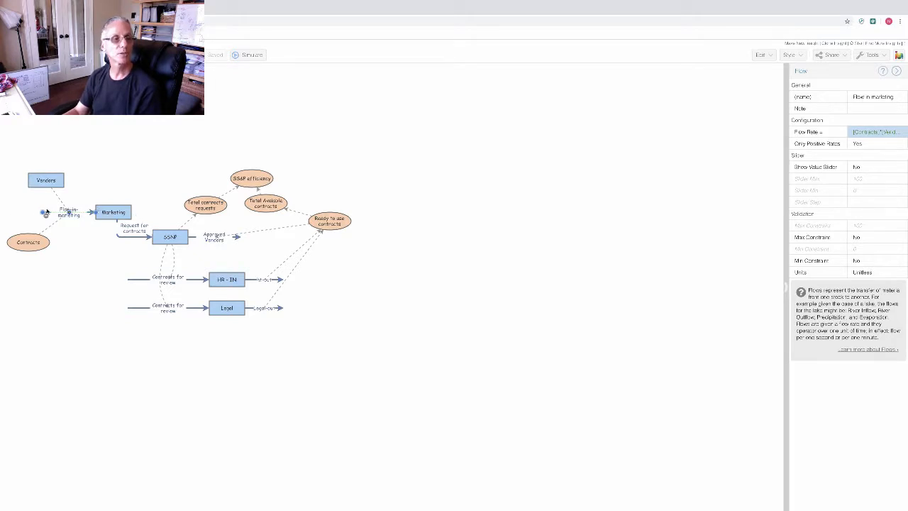
Step: Inspect the Marketing stock, then the Request for contracts flow with rate [Marketing]
click(127, 211)
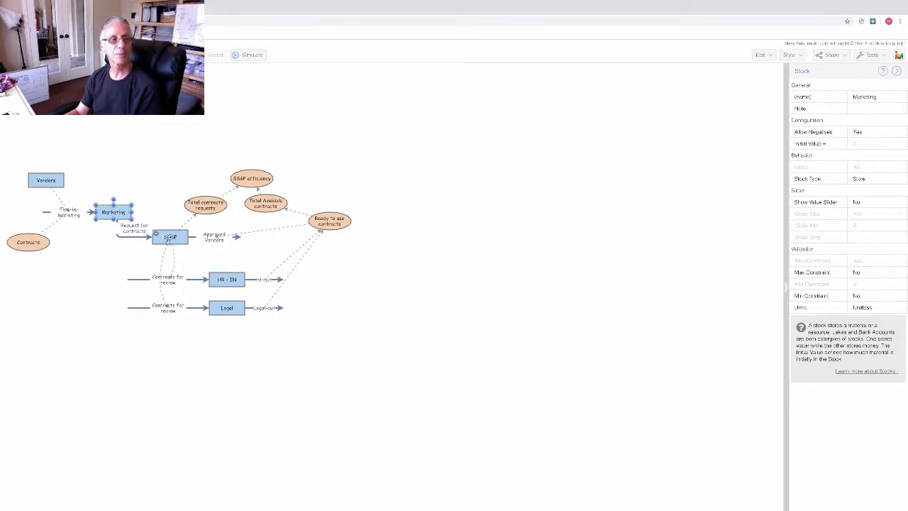
click(133, 228)
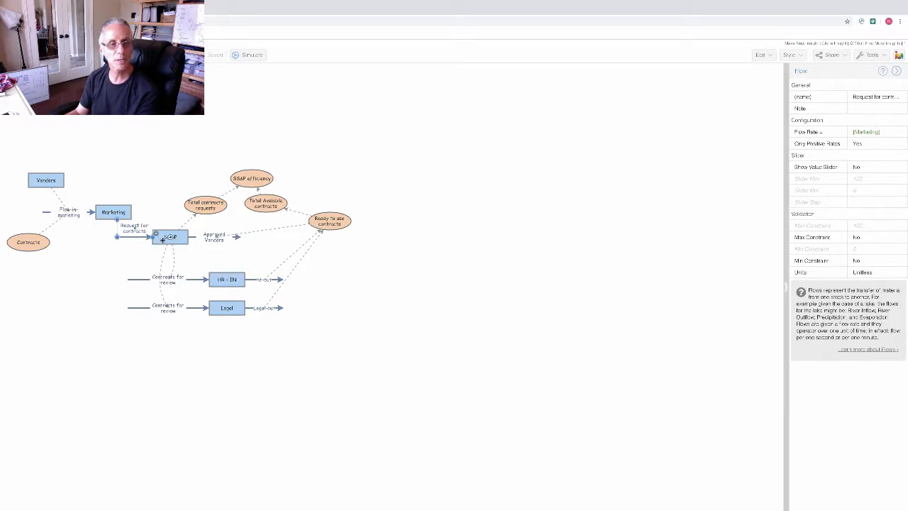
Step: Reattach the Request for contracts flow's start to Marketing, then check Marketing and SSNP settings
drag(121, 224, 115, 211)
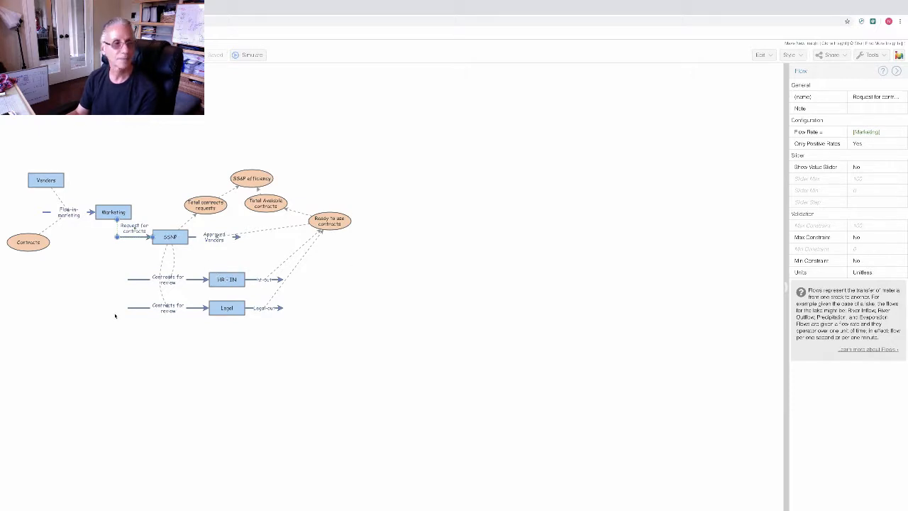
click(122, 209)
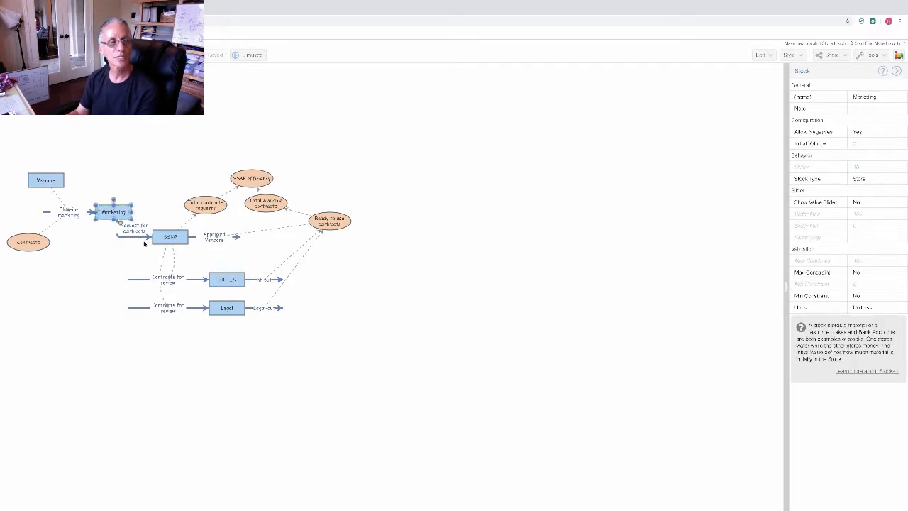
click(171, 236)
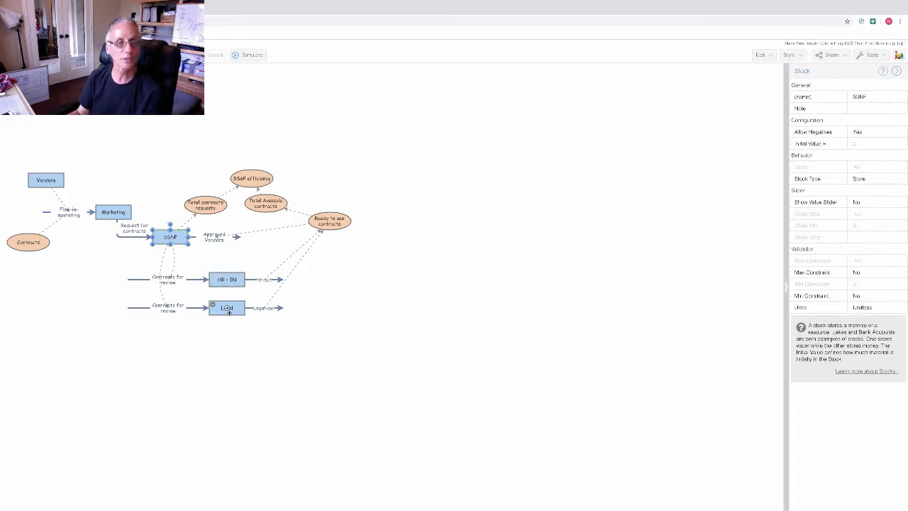
Step: Inspect both Contracts for review flows and the SSNP link, then draw a new link from SSNP
click(198, 279)
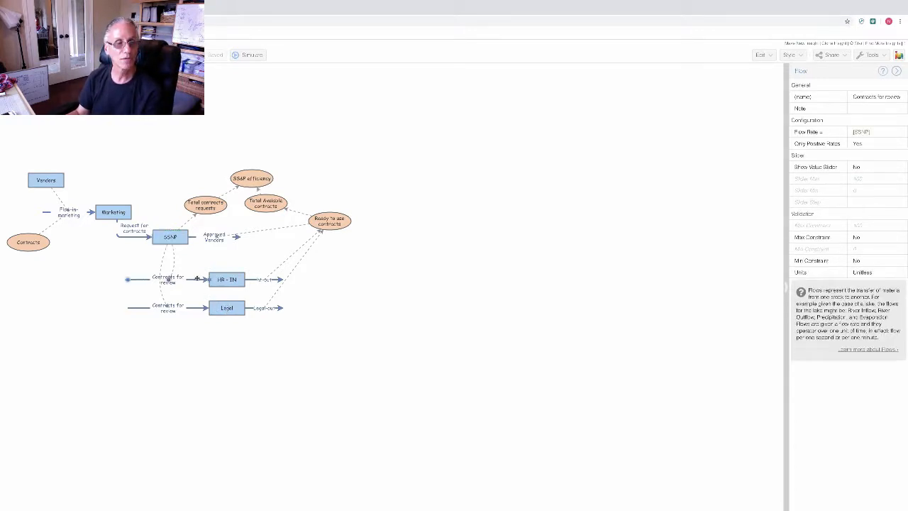
click(194, 308)
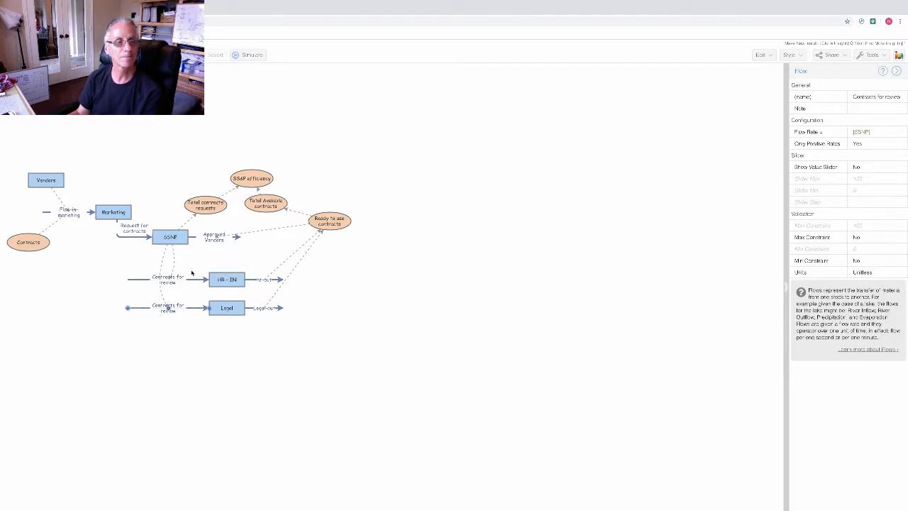
click(176, 256)
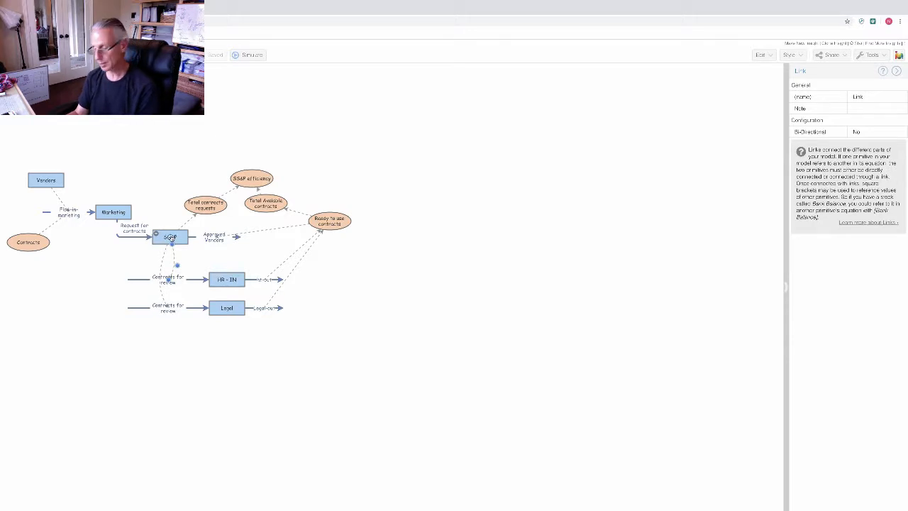
drag(170, 238, 142, 280)
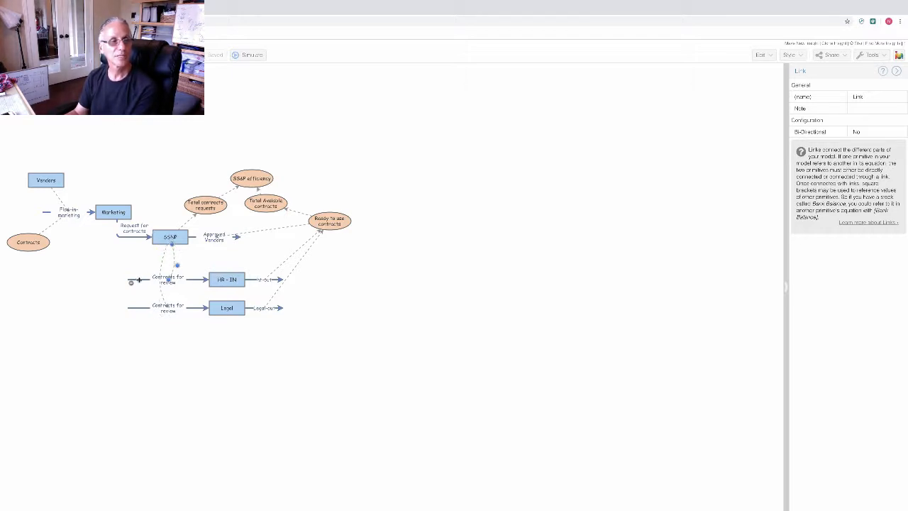
click(139, 280)
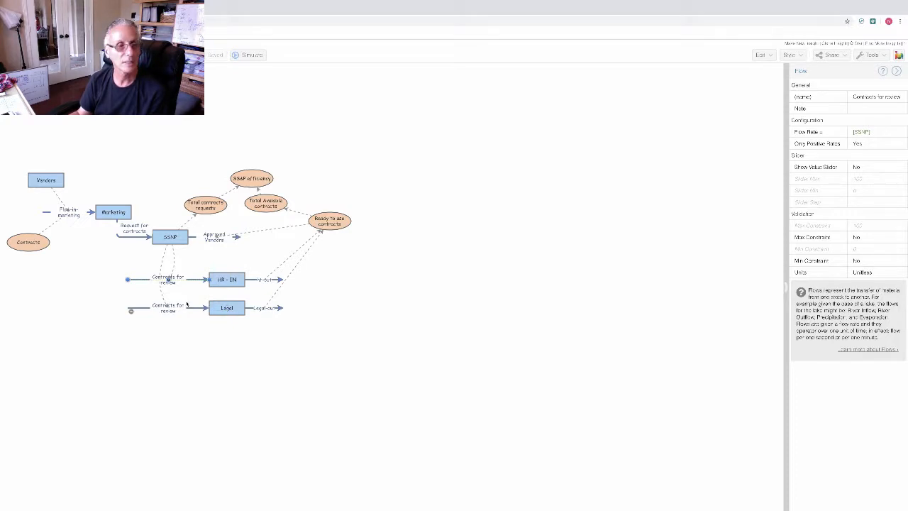
Step: Check the Contracts for review flow into Legal, then view HR - IN's stock settings (initial value 0)
click(141, 308)
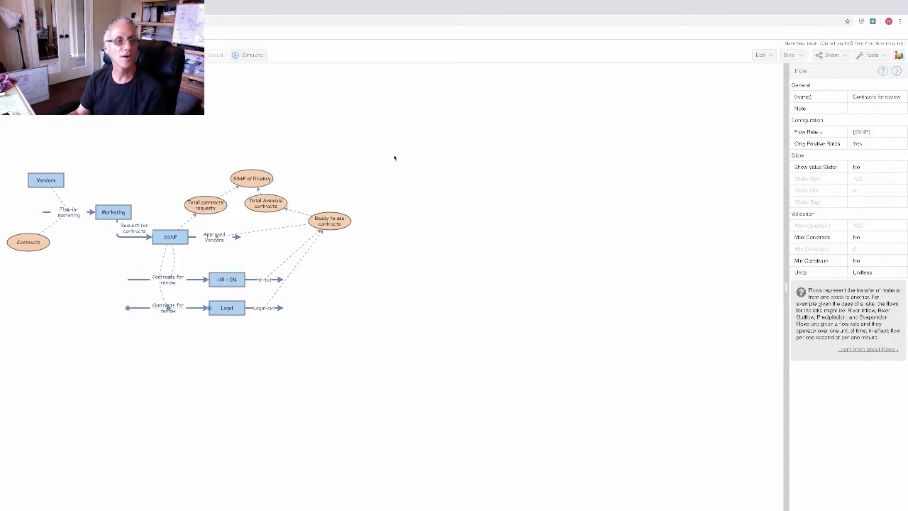
mouse_move(172, 237)
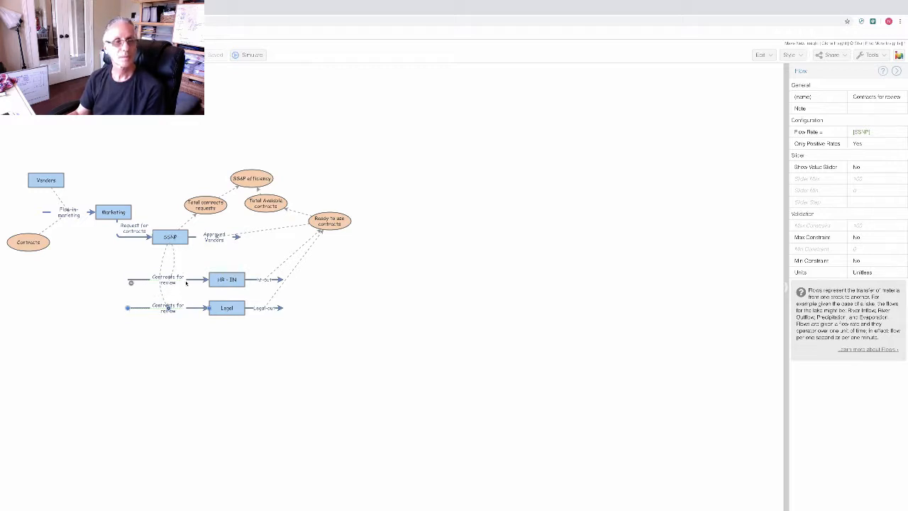
click(224, 281)
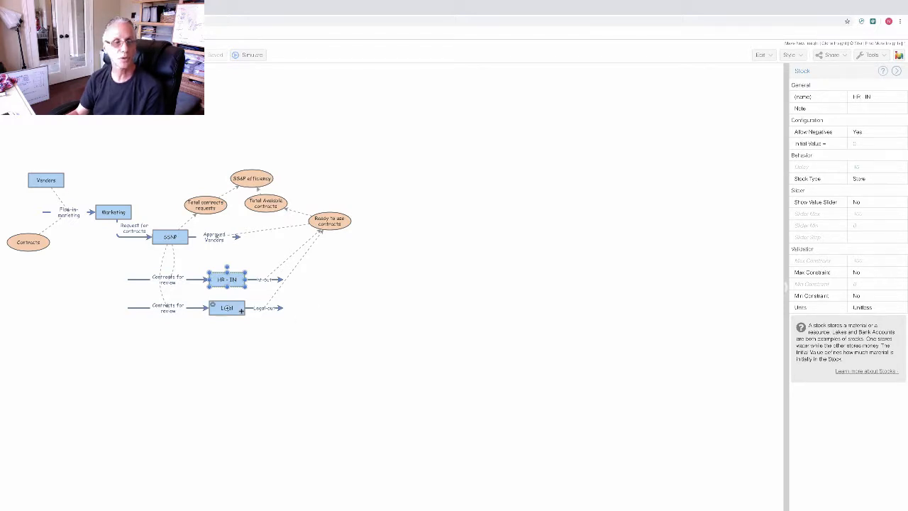
Step: Set the Legal stock's initial value to 1000
click(232, 309)
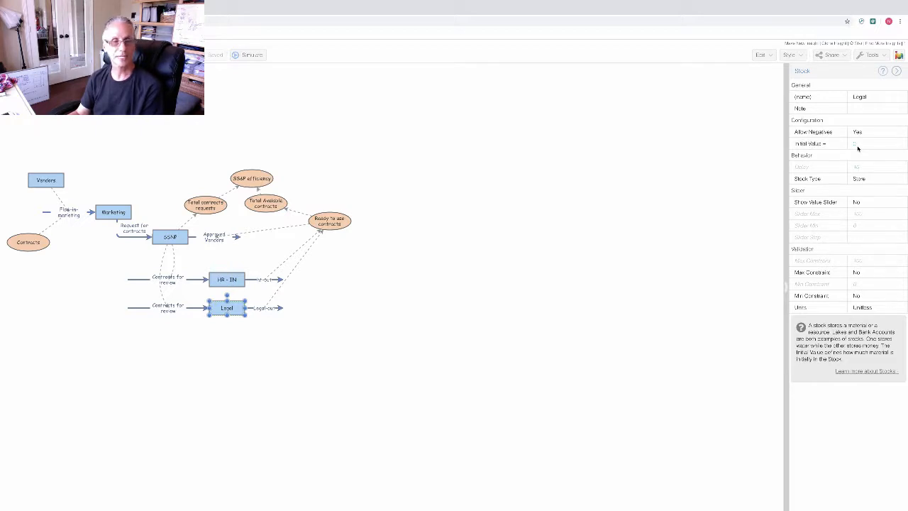
click(864, 144)
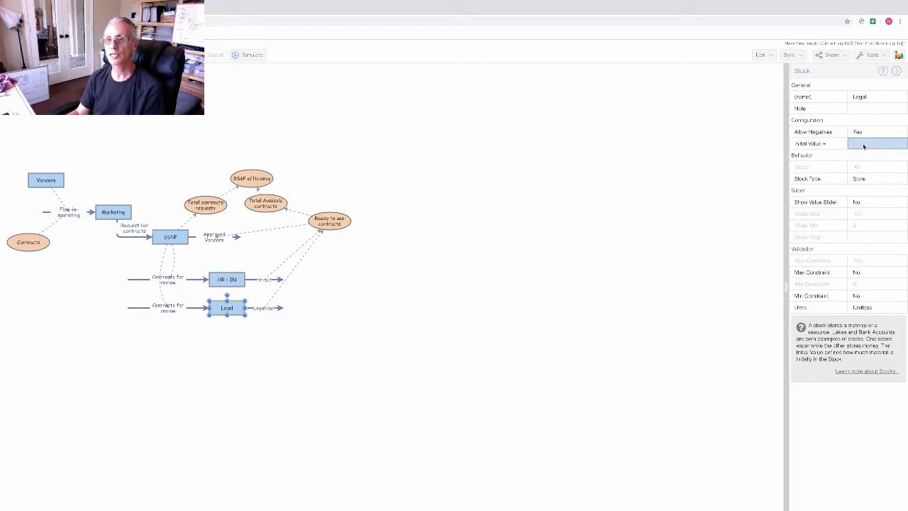
text(1000)
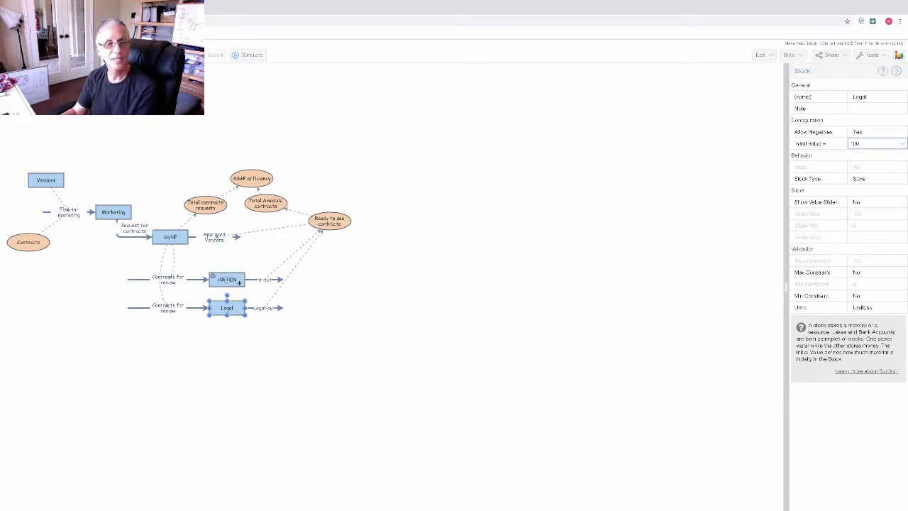
Step: Set the HR - IN stock's initial value to 50 and deselect it
click(228, 280)
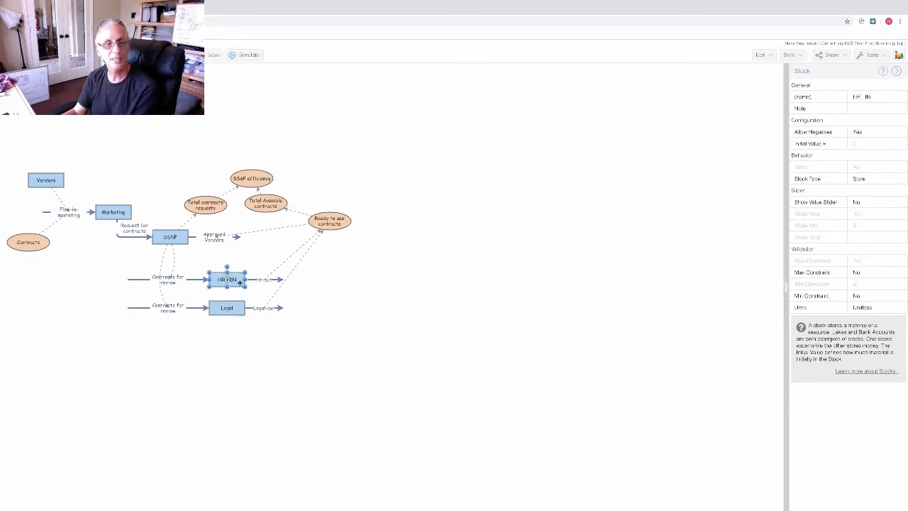
click(861, 144)
text(50)
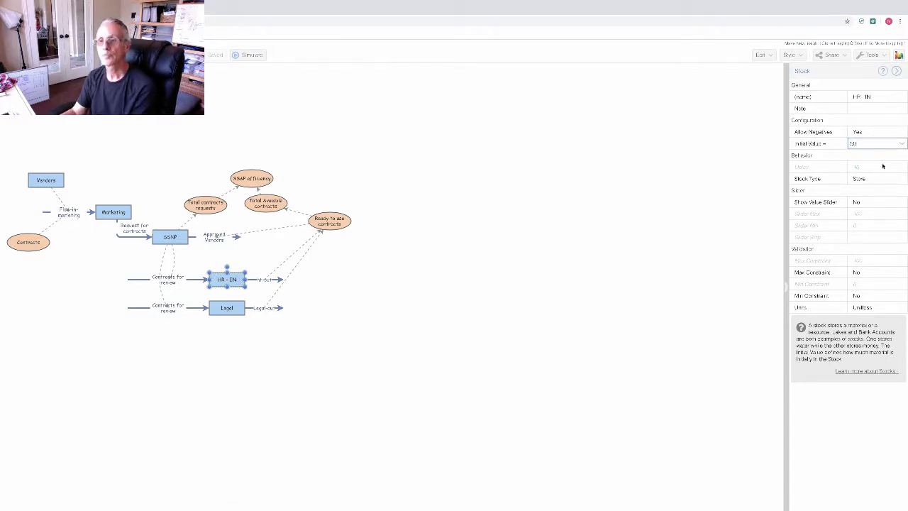
click(883, 166)
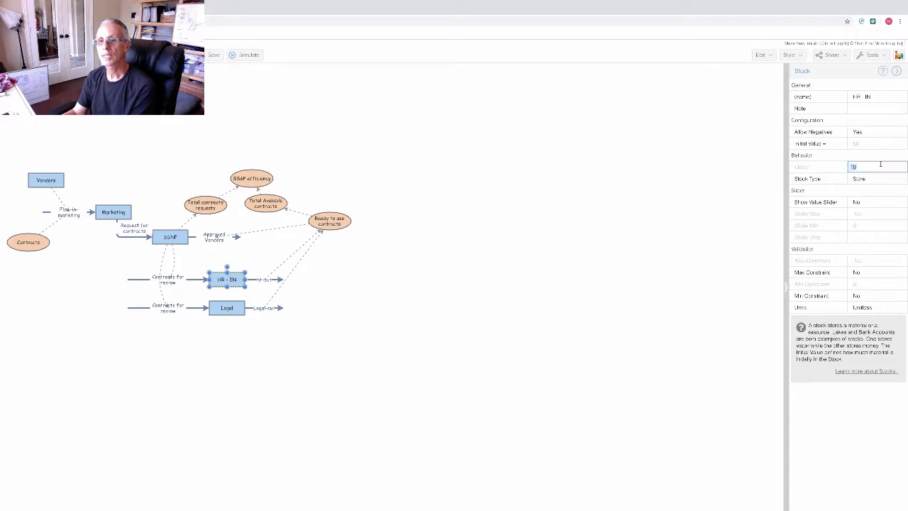
click(422, 261)
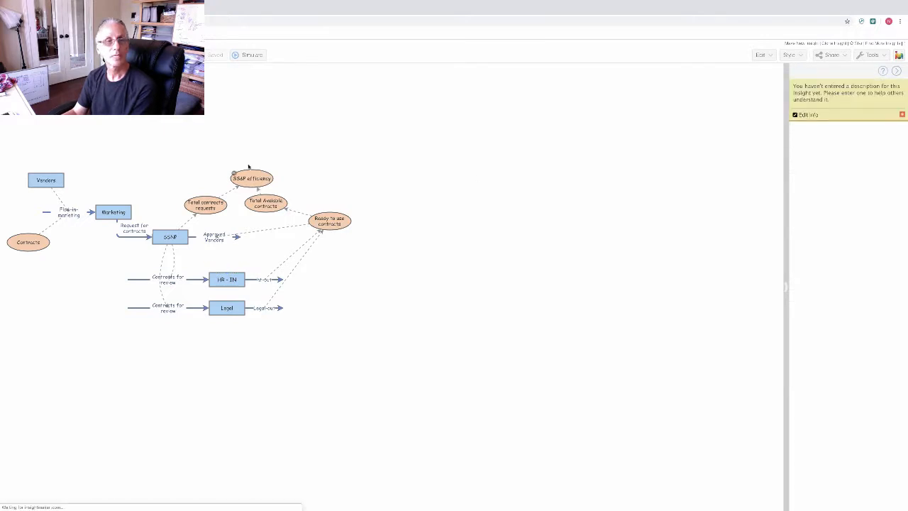
click(242, 55)
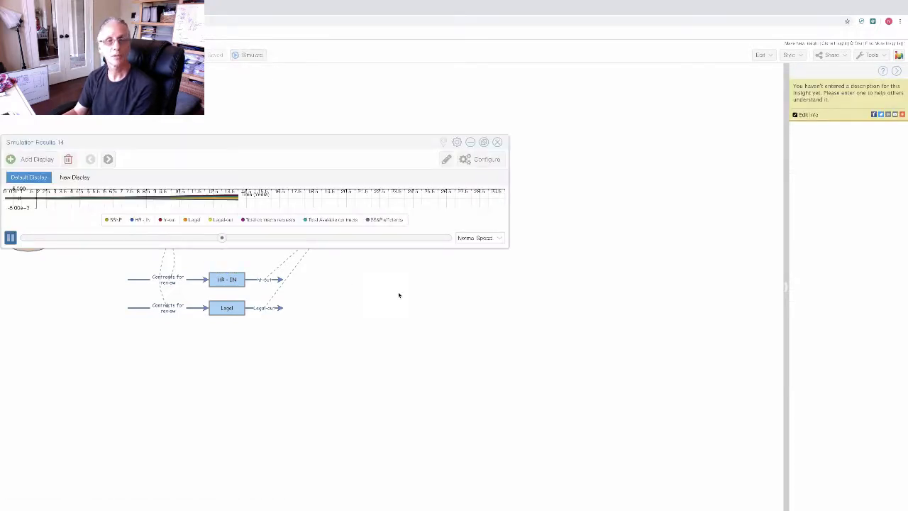
drag(393, 248, 386, 431)
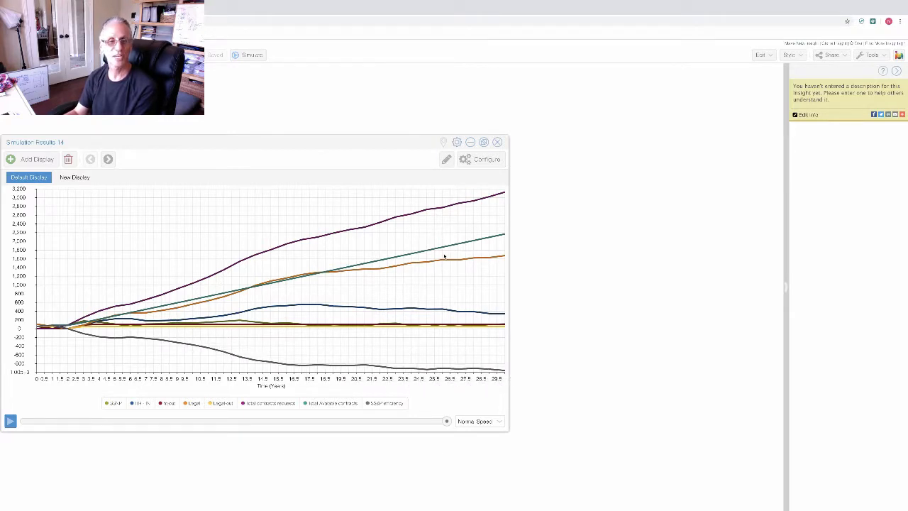
mouse_move(402, 219)
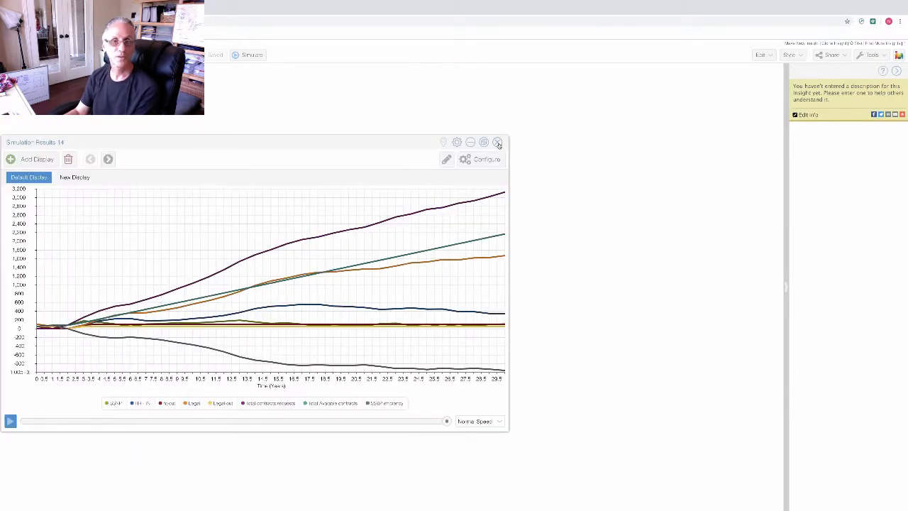
click(497, 142)
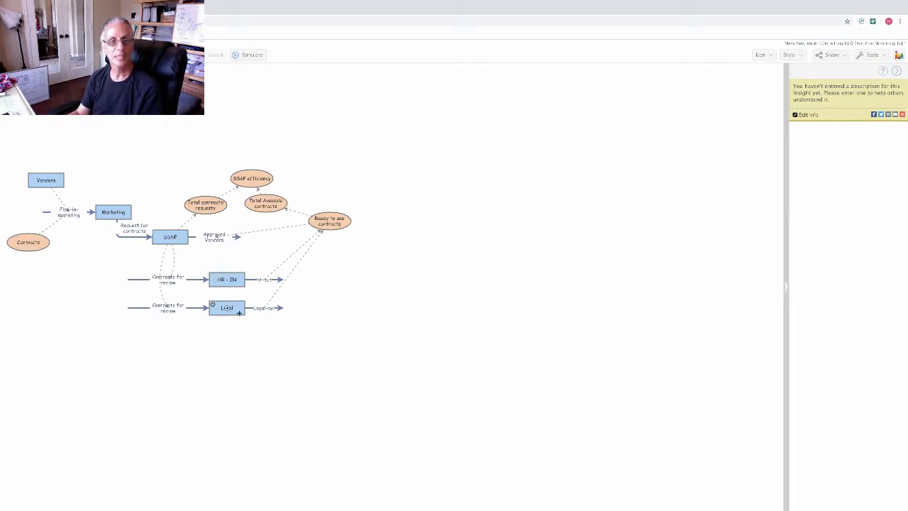
Step: Select the Hr out flow to show its Flow properties
click(254, 279)
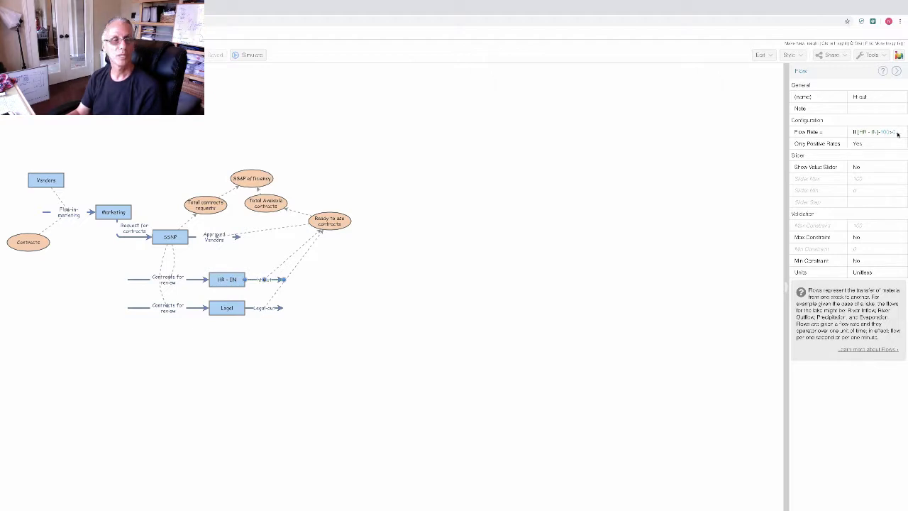
Step: Review the Hr out flow's If-based rate on [HR - IN] and attach its start to HR-IN
click(898, 133)
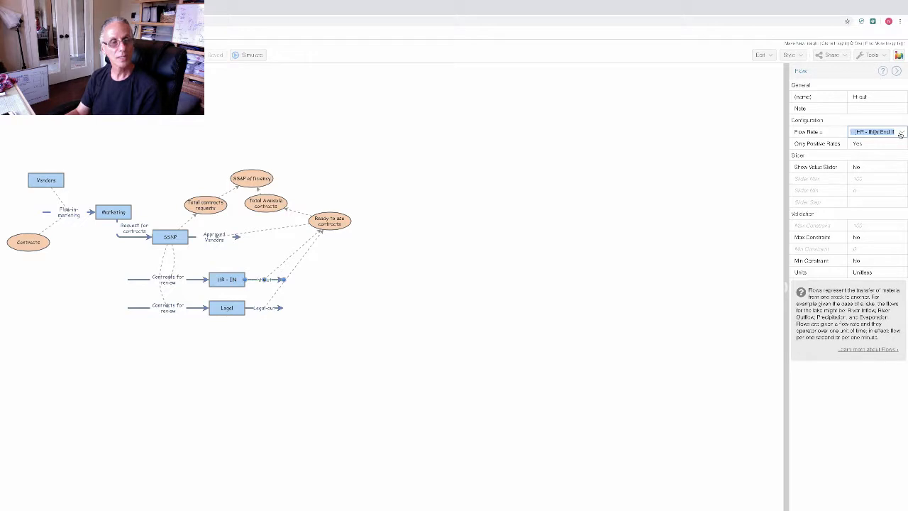
click(900, 133)
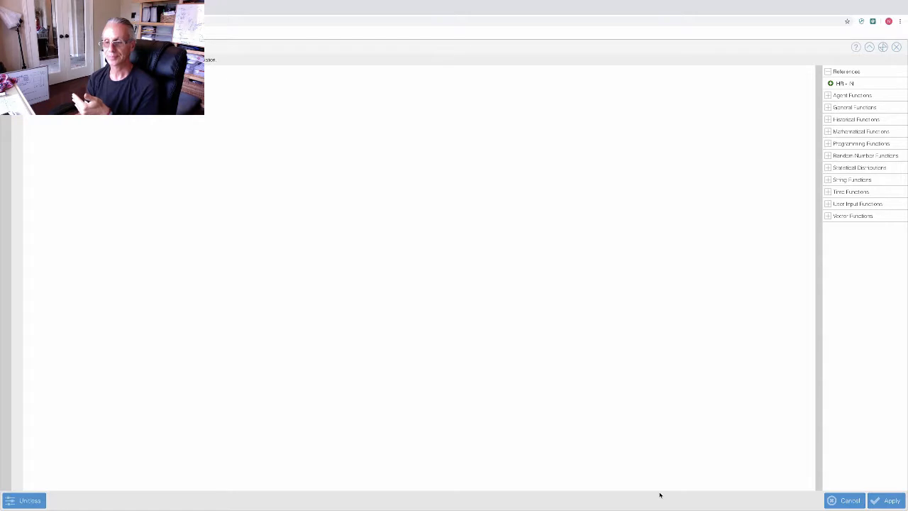
click(883, 501)
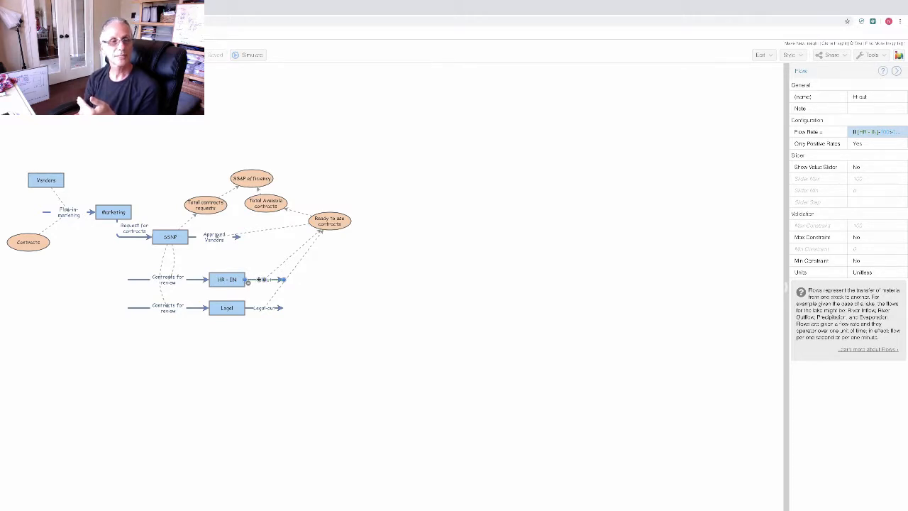
mouse_move(248, 281)
mouse_down()
mouse_move(212, 276)
mouse_move(246, 284)
mouse_up()
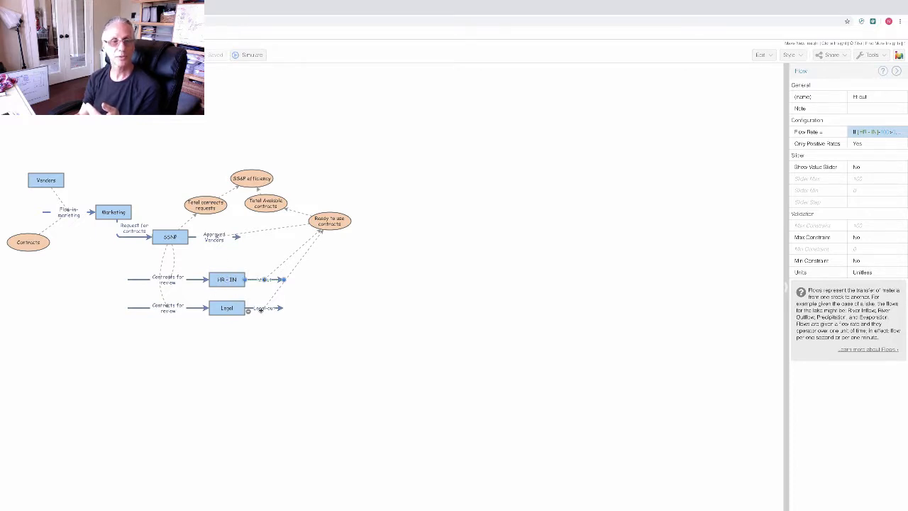
Step: Review the Legal out flow's IfThenElse rate on [Legal] in the equation editor
click(254, 308)
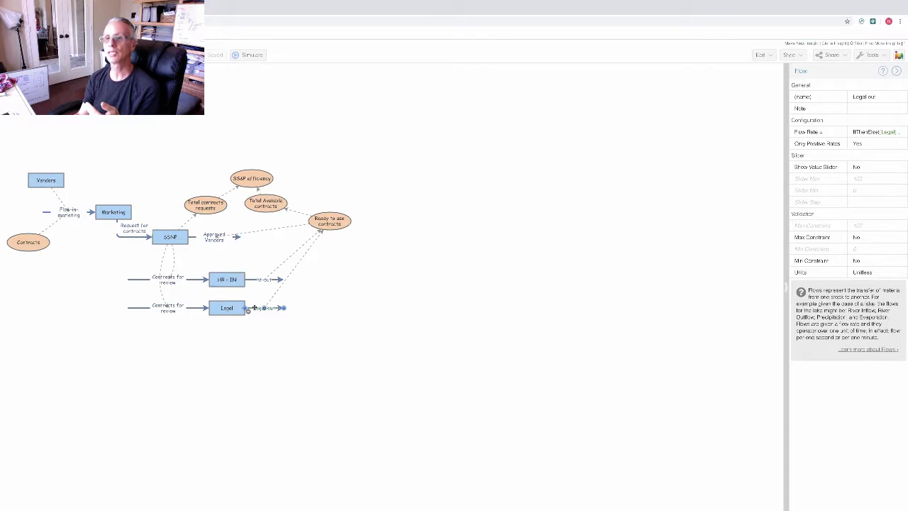
click(899, 131)
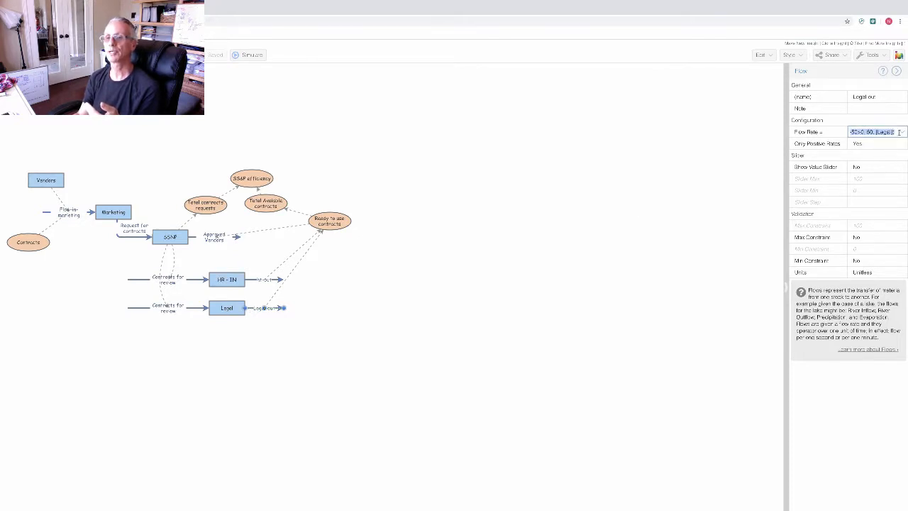
click(903, 132)
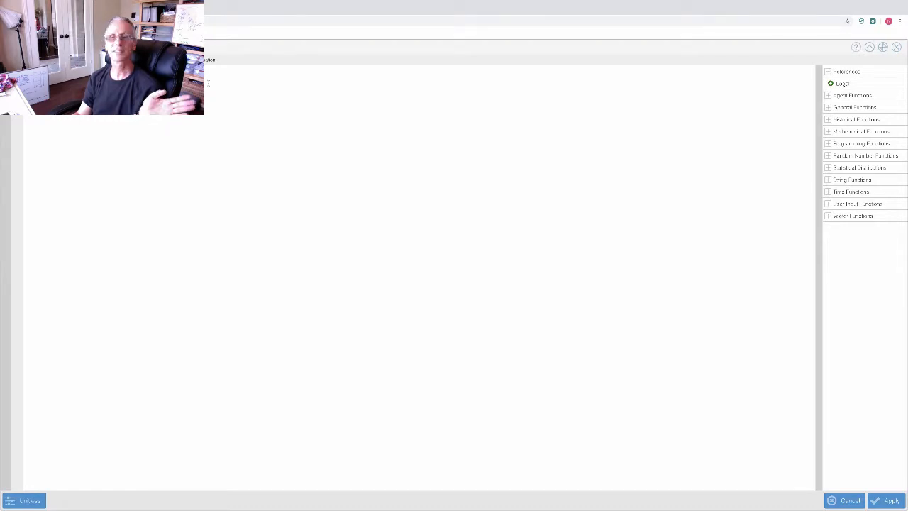
click(897, 46)
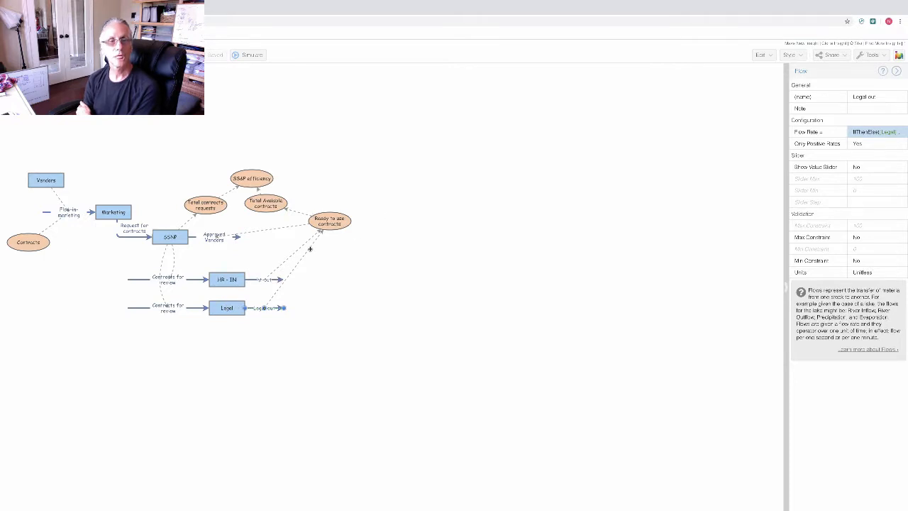
Step: Widen the properties panel and show Total Available contracts' SUM(PastValues([Ready to use contracts])) equation
click(330, 221)
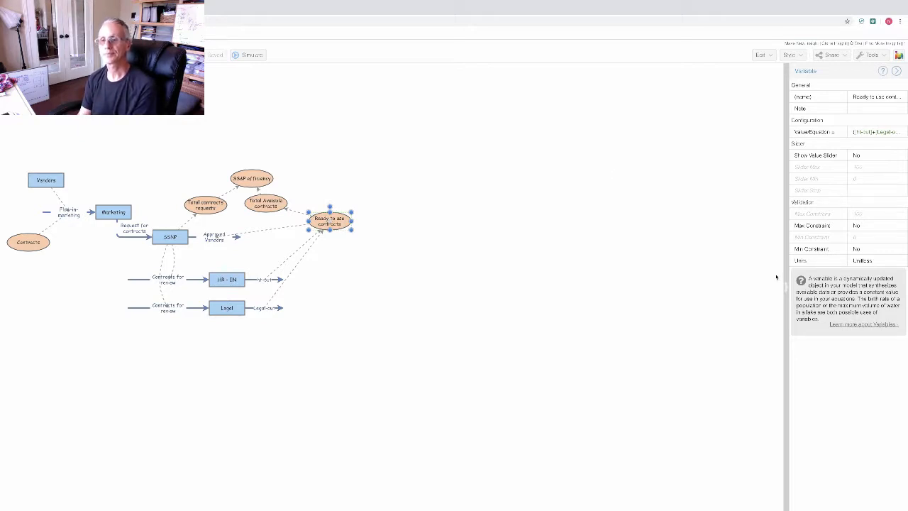
drag(784, 277, 506, 274)
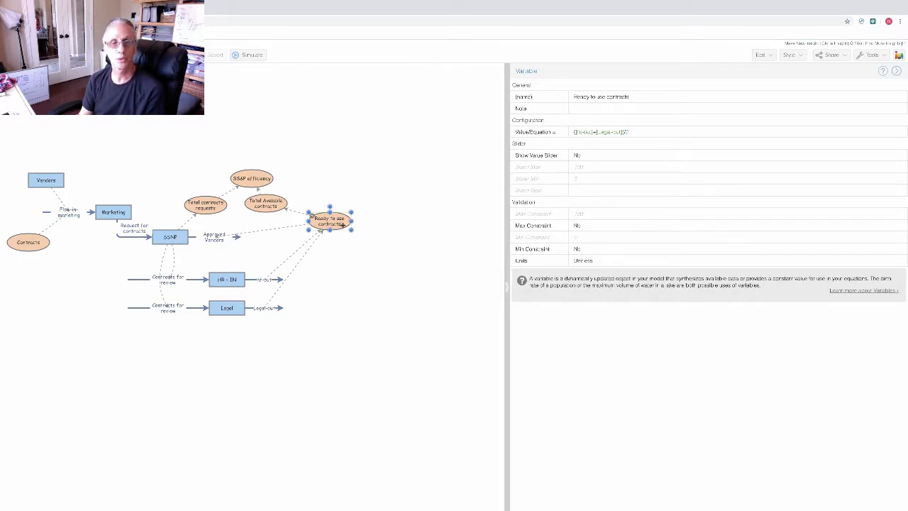
click(275, 204)
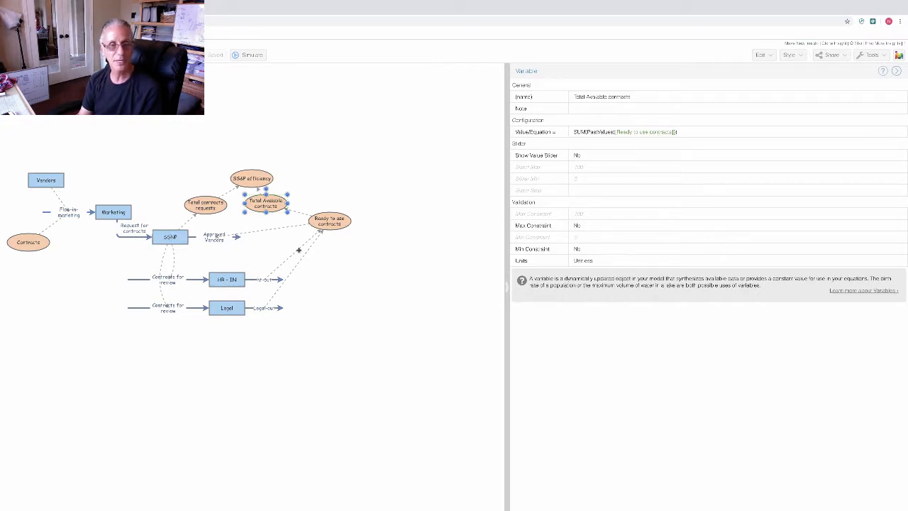
drag(299, 250, 313, 216)
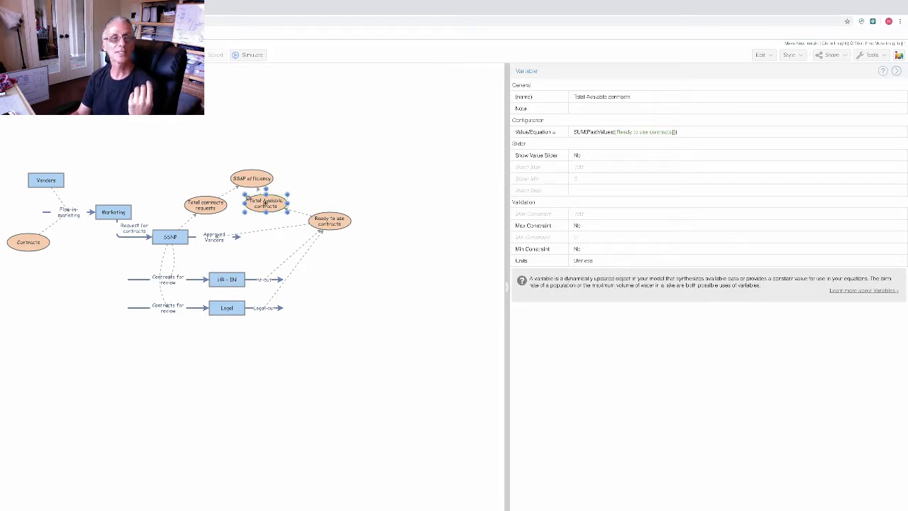
click(736, 134)
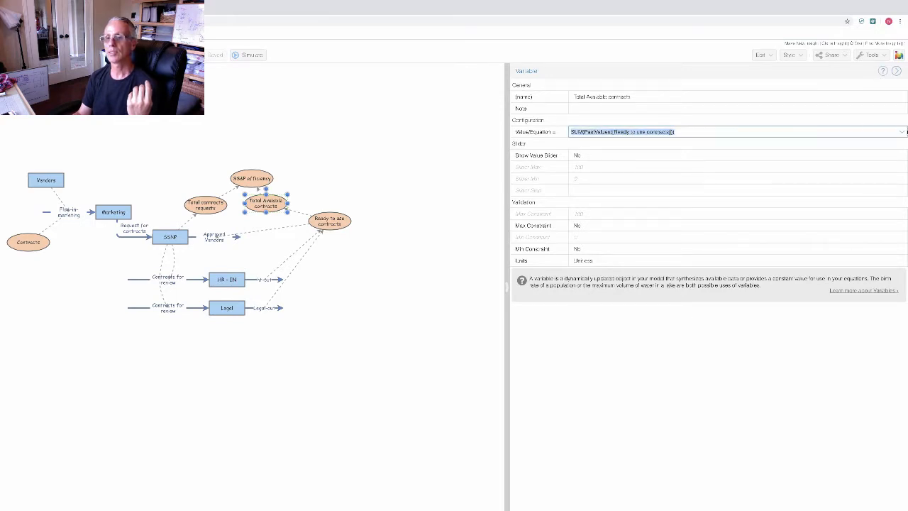
click(903, 132)
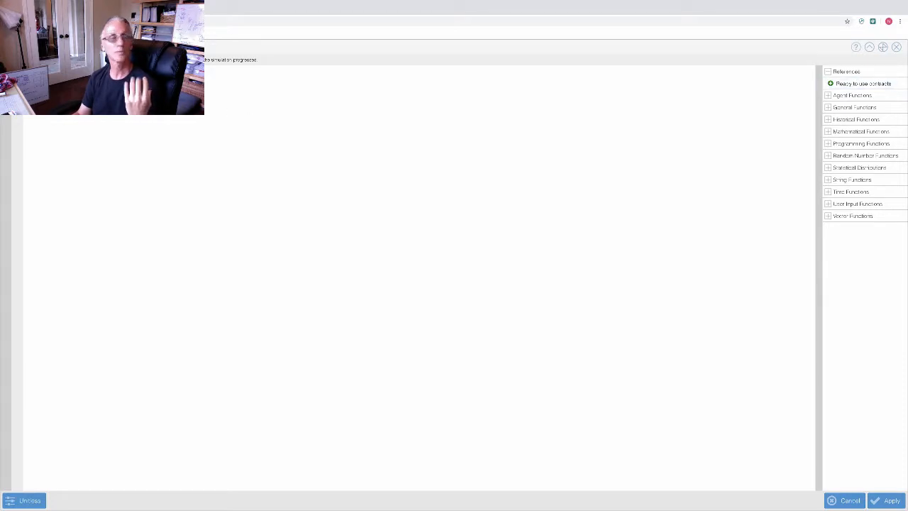
click(896, 47)
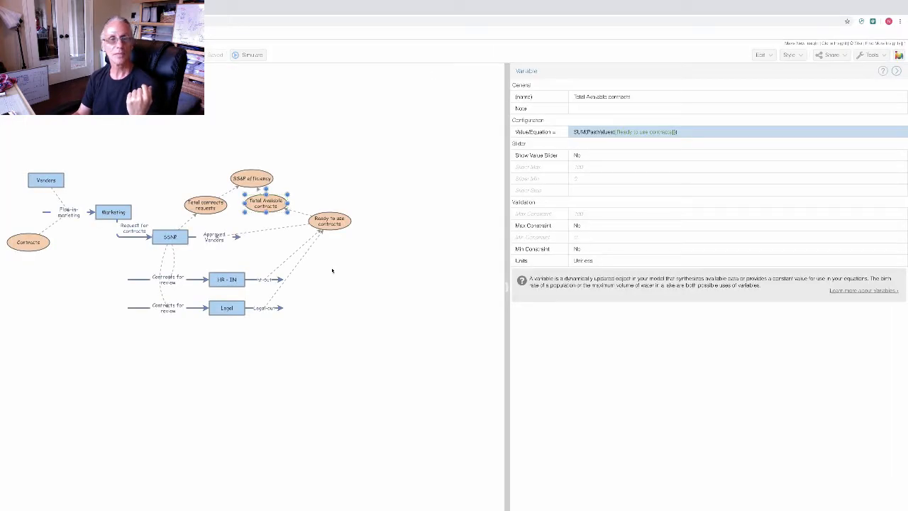
click(323, 187)
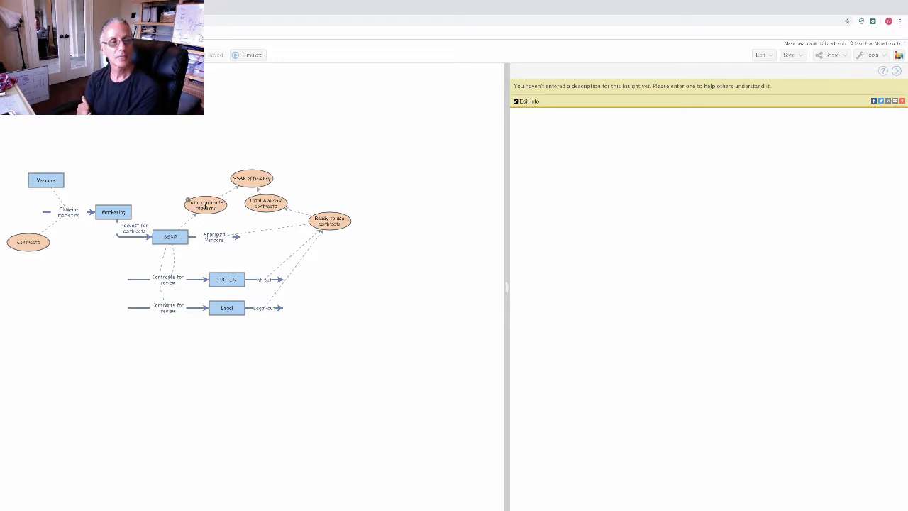
click(206, 207)
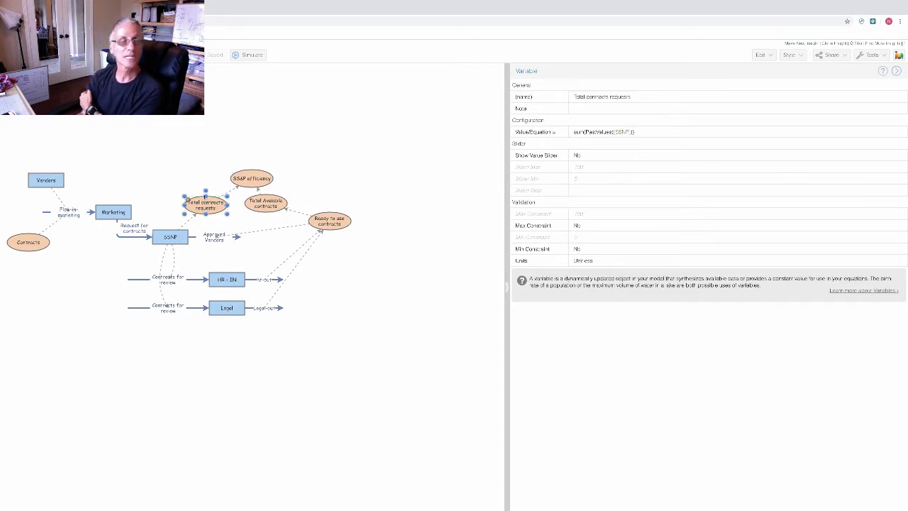
click(259, 177)
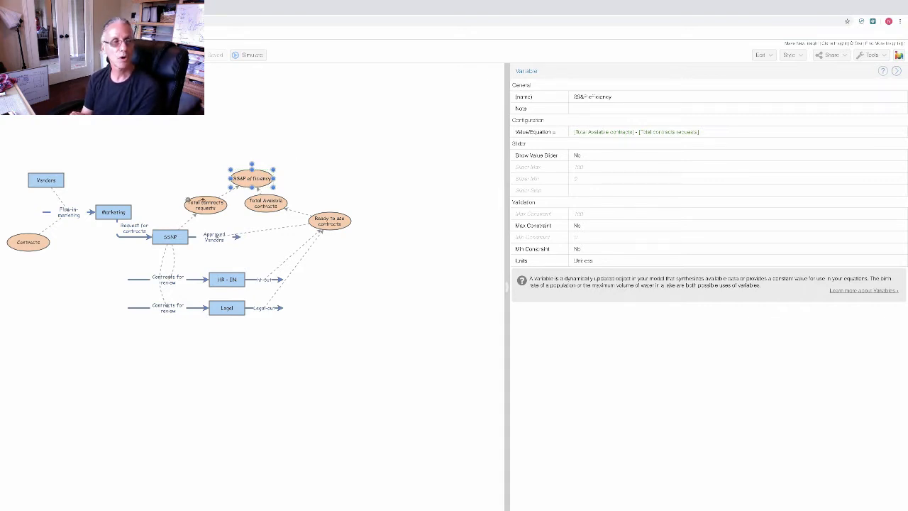
click(332, 165)
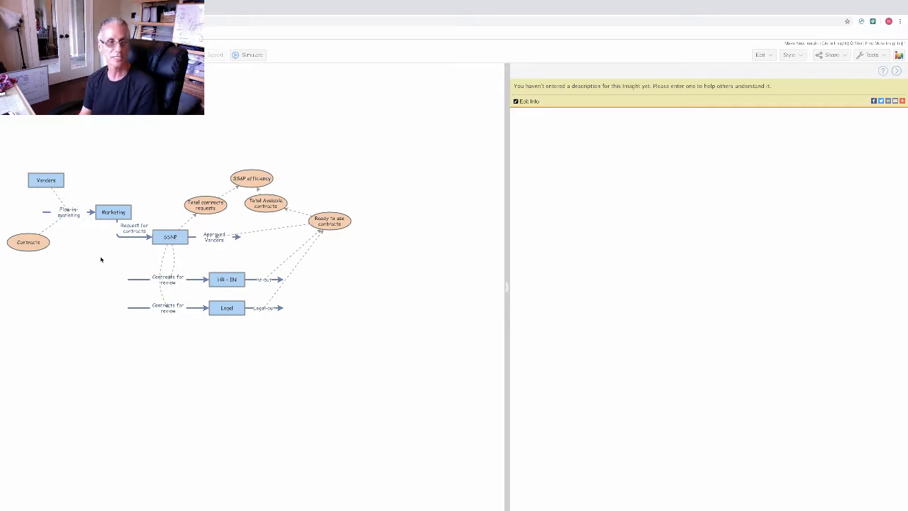
Step: Simulate the SS&P model and open the Simulation Results chart configuration
click(249, 56)
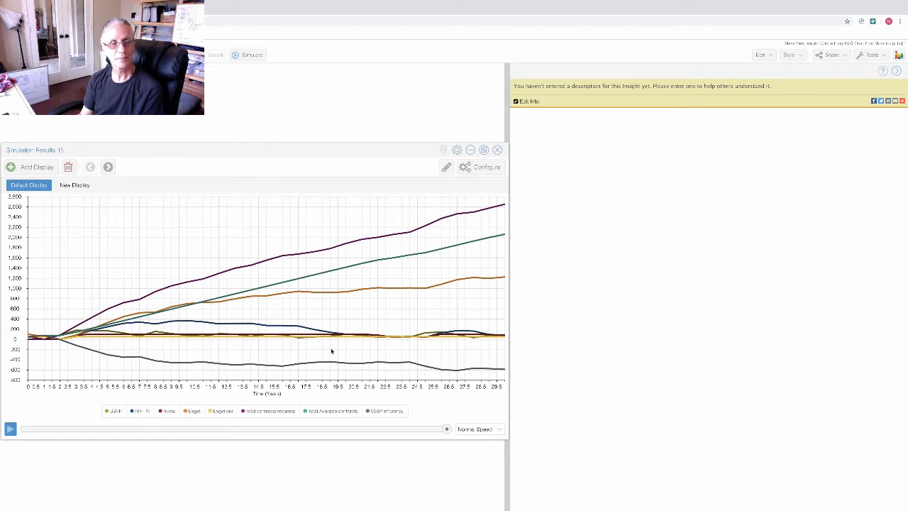
click(482, 169)
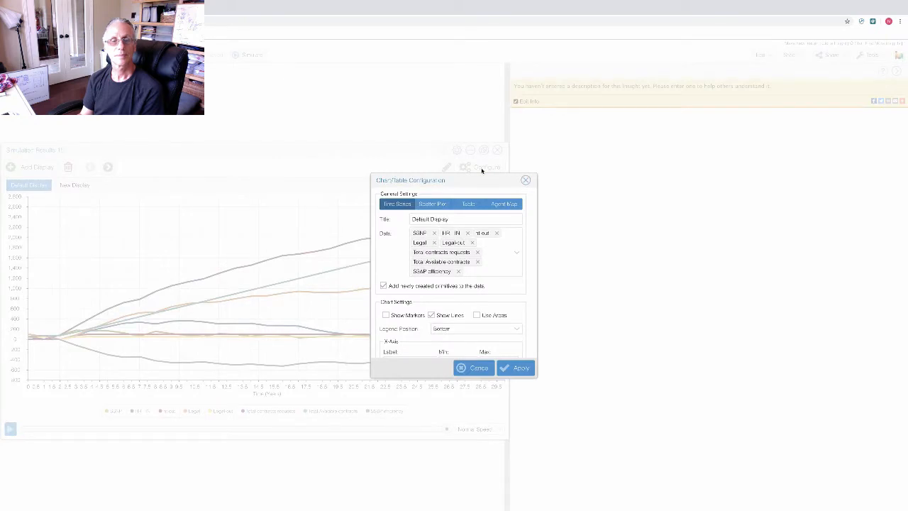
click(525, 182)
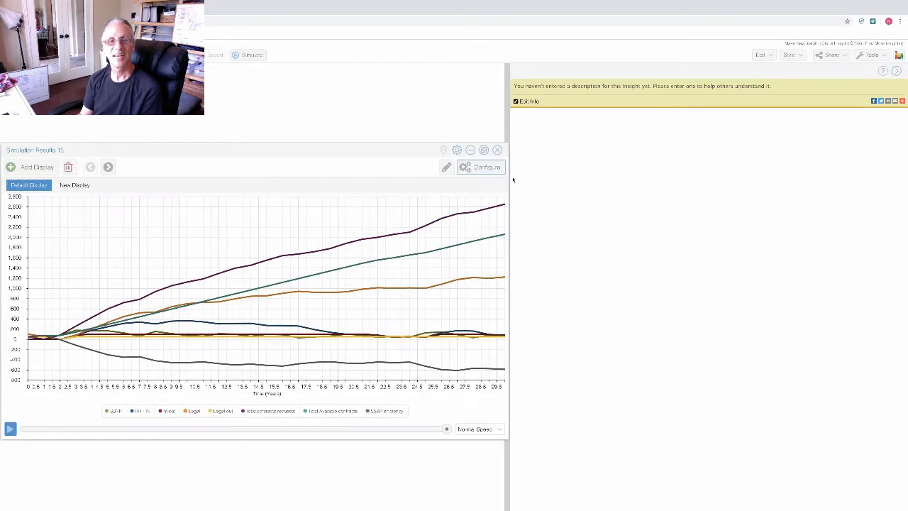
click(468, 173)
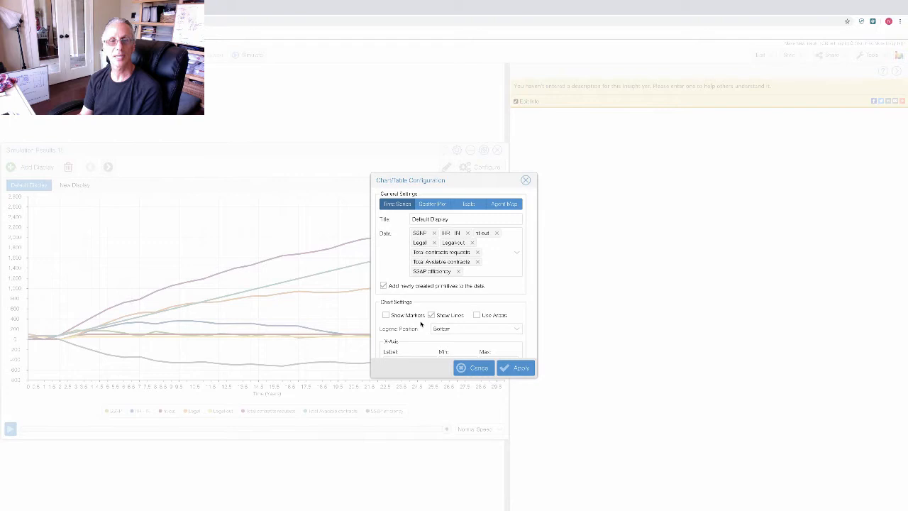
Step: Switch Simulation Results 15 to a data table, back to a time-series chart, then close it
click(469, 205)
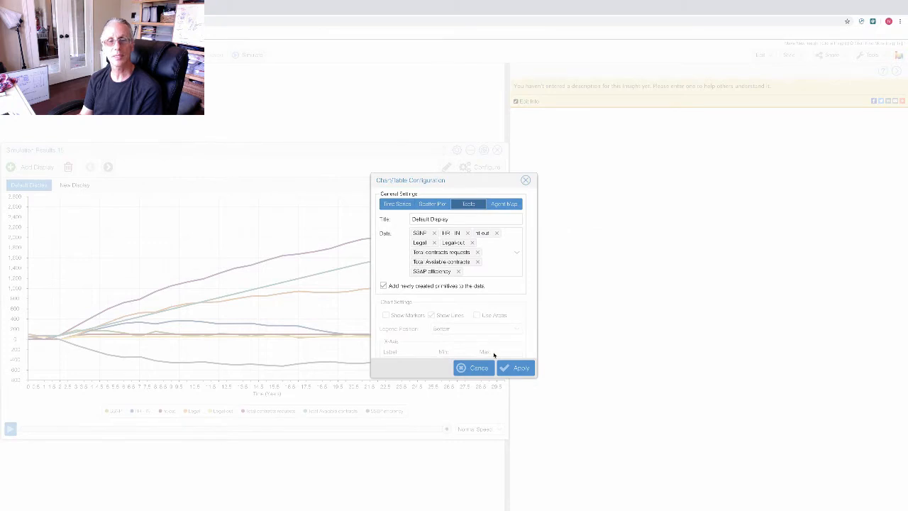
click(516, 368)
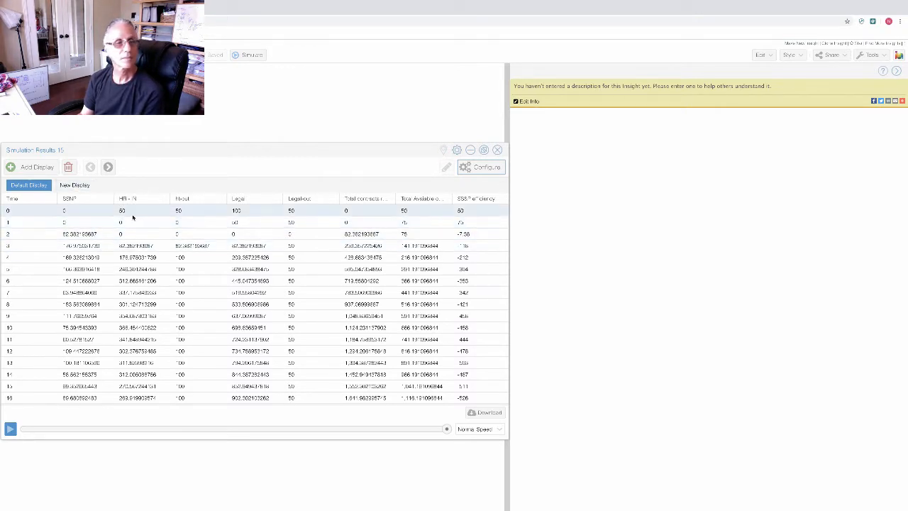
click(480, 167)
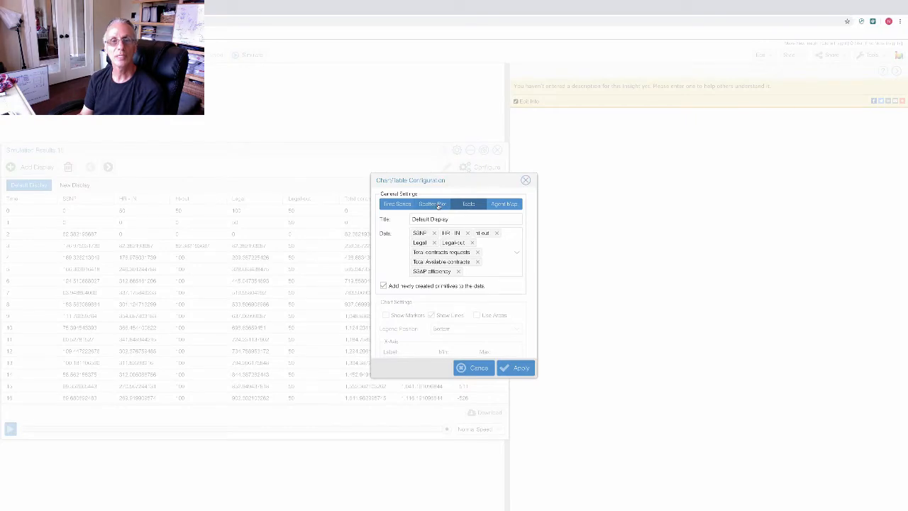
click(398, 204)
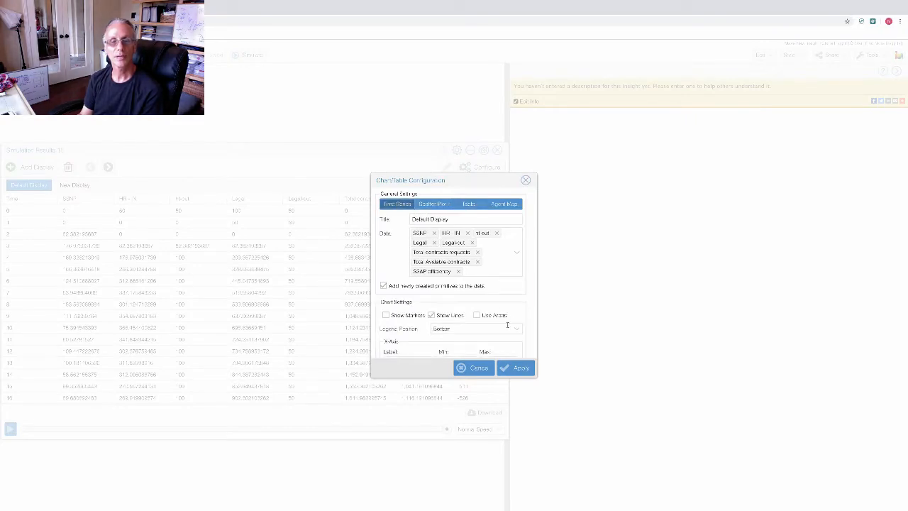
click(515, 368)
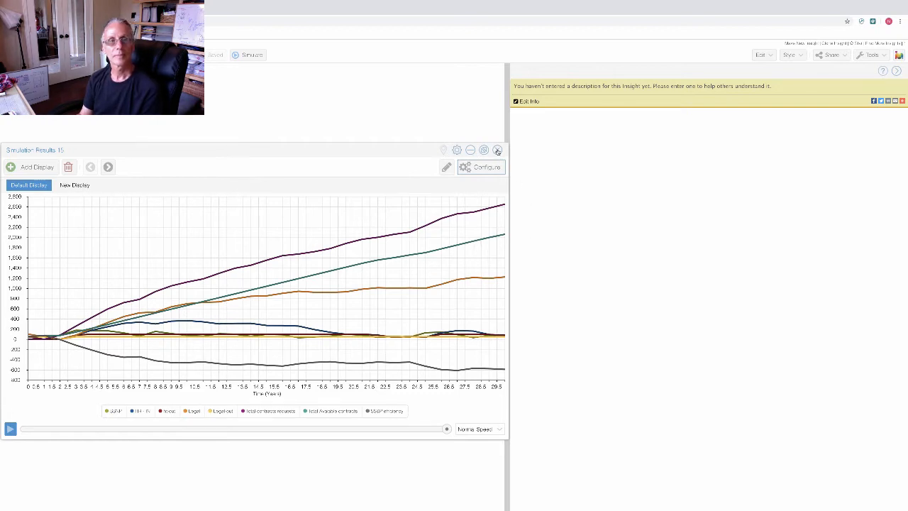
click(497, 151)
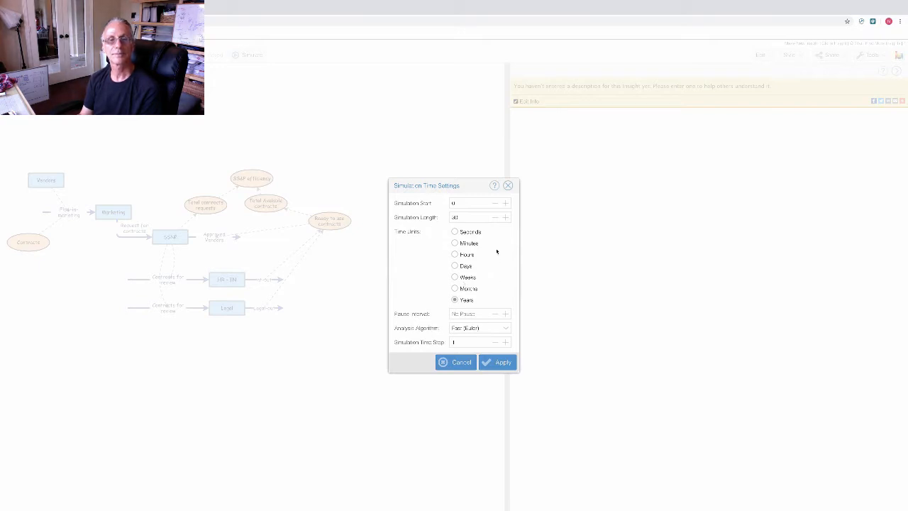
Step: Change the simulation length from 30 years, keep Fast (Euler), and apply the time settings
click(471, 215)
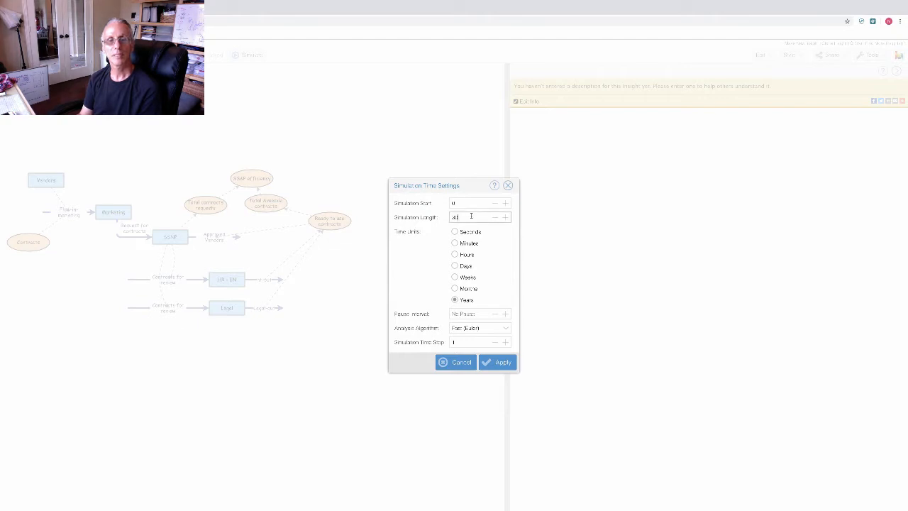
key(BackSpace)
key(BackSpace)
text(40)
click(487, 278)
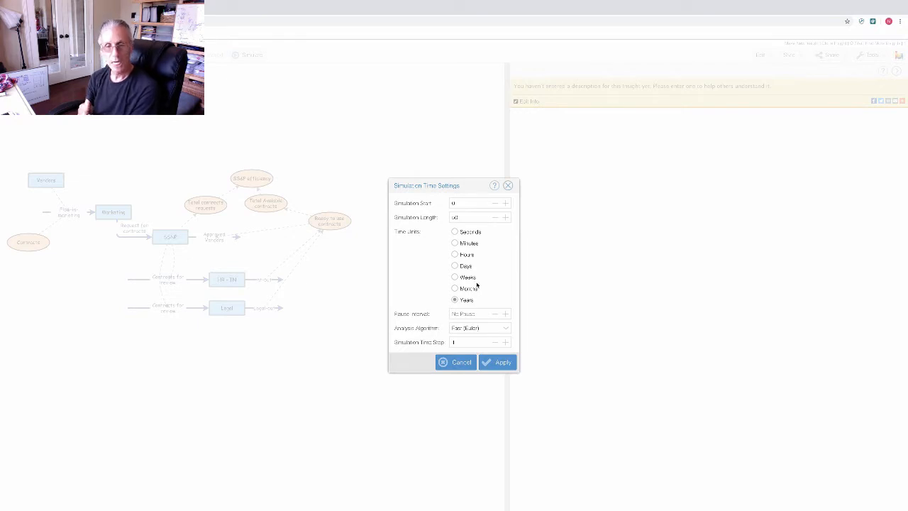
click(505, 329)
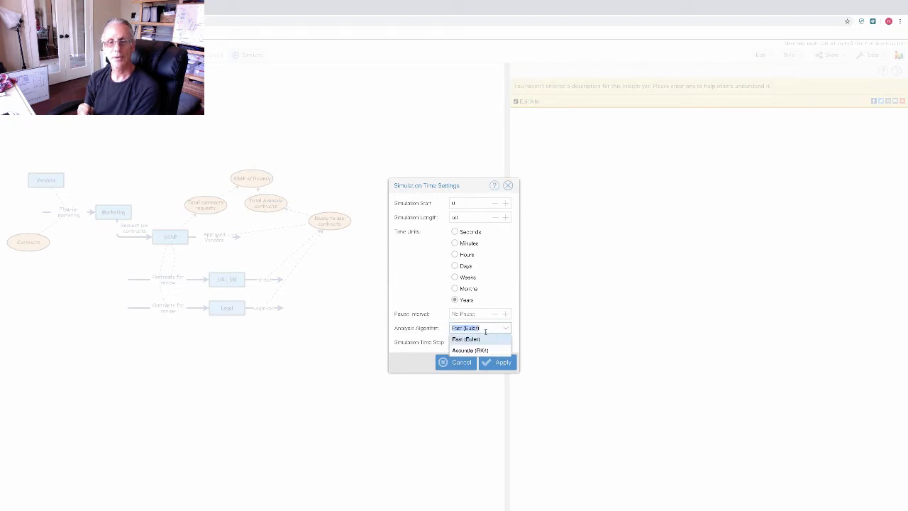
click(482, 340)
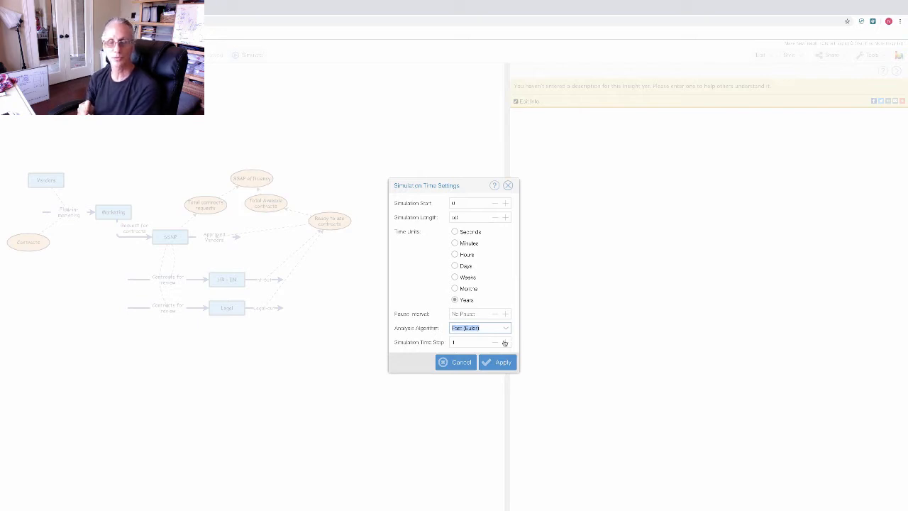
click(495, 274)
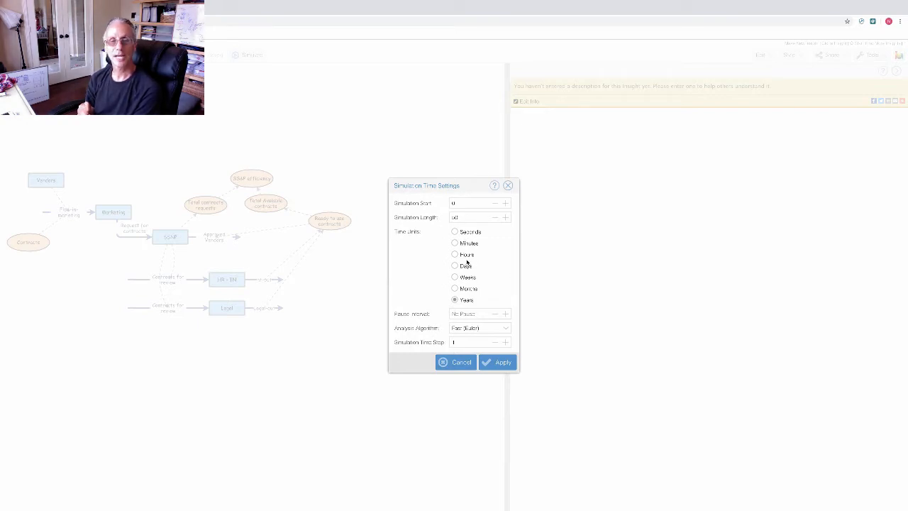
click(497, 363)
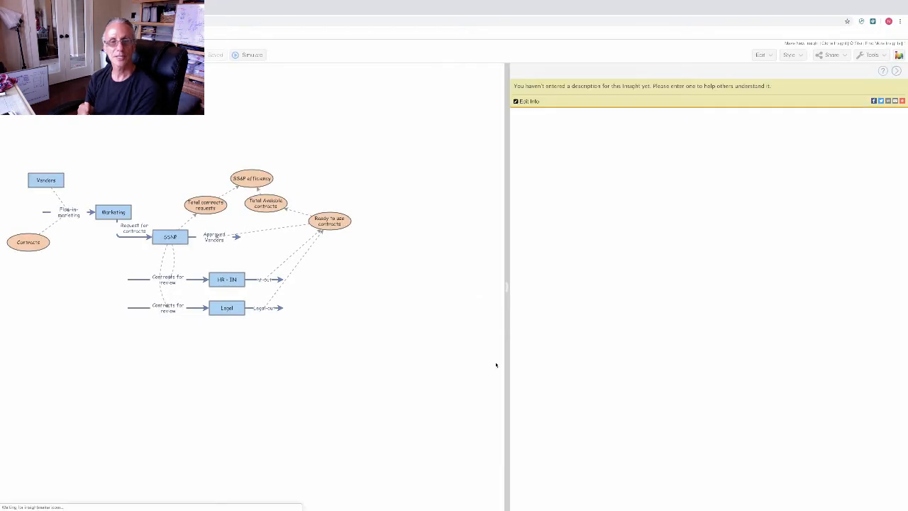
click(249, 56)
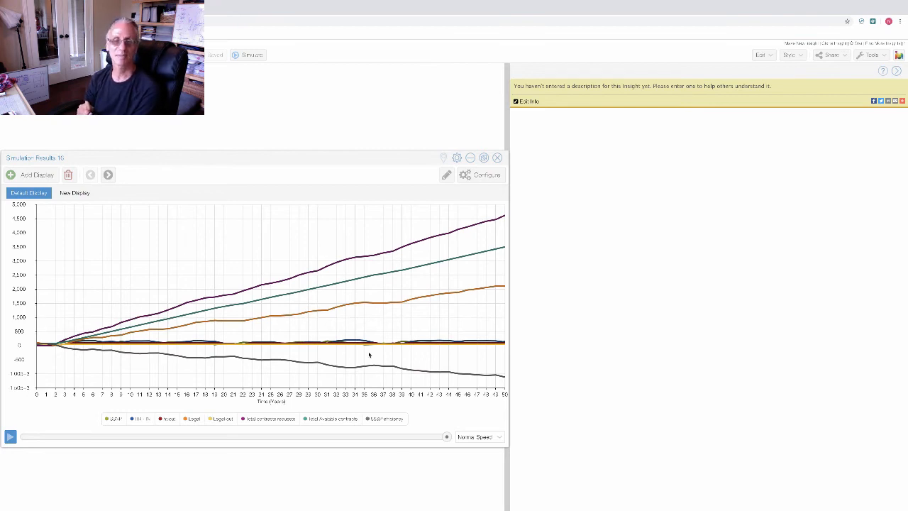
click(498, 159)
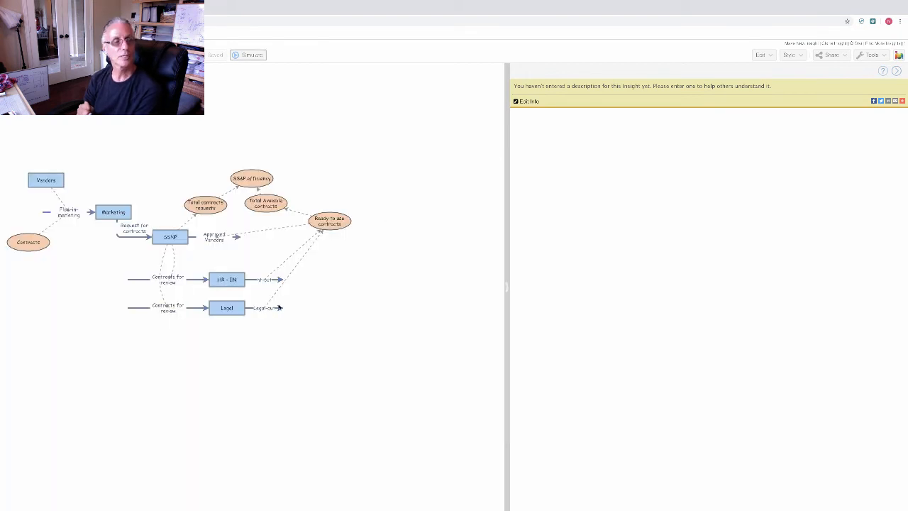